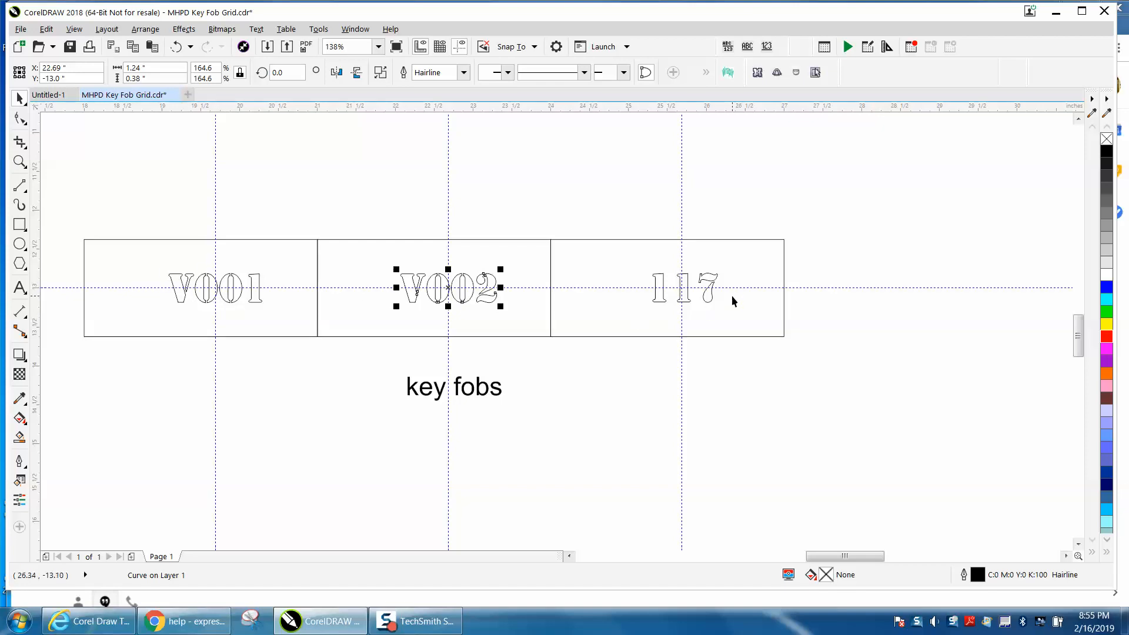
Zoom in to examine the 117 key fob lettering, then zoom back out to the row of fobs.
click(687, 299)
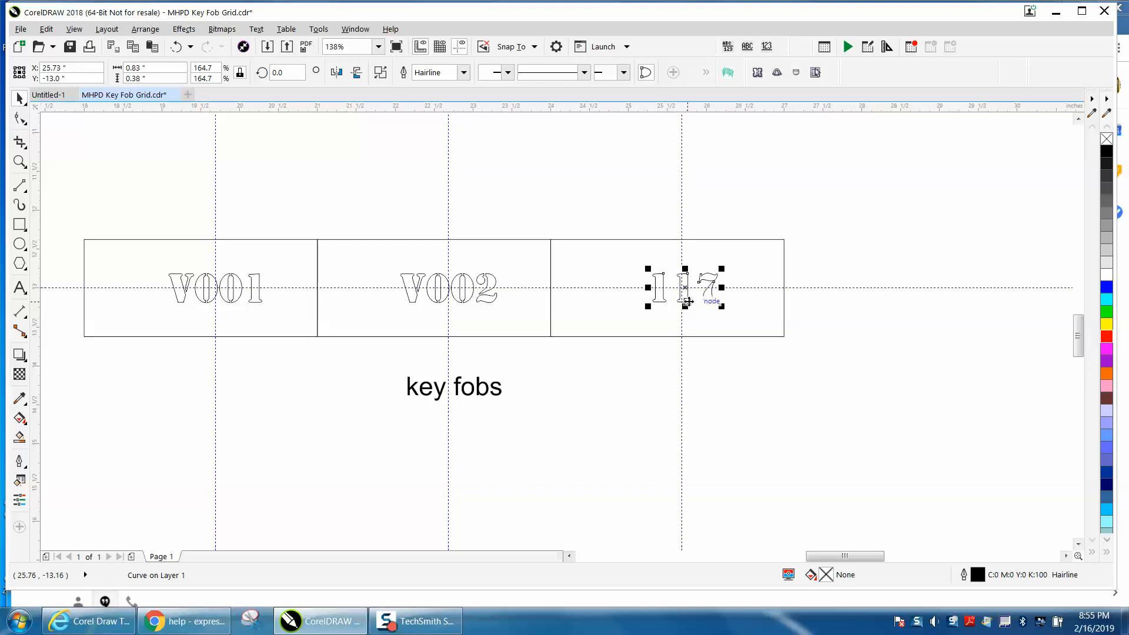
click(22, 165)
click(36, 161)
drag(614, 237, 788, 353)
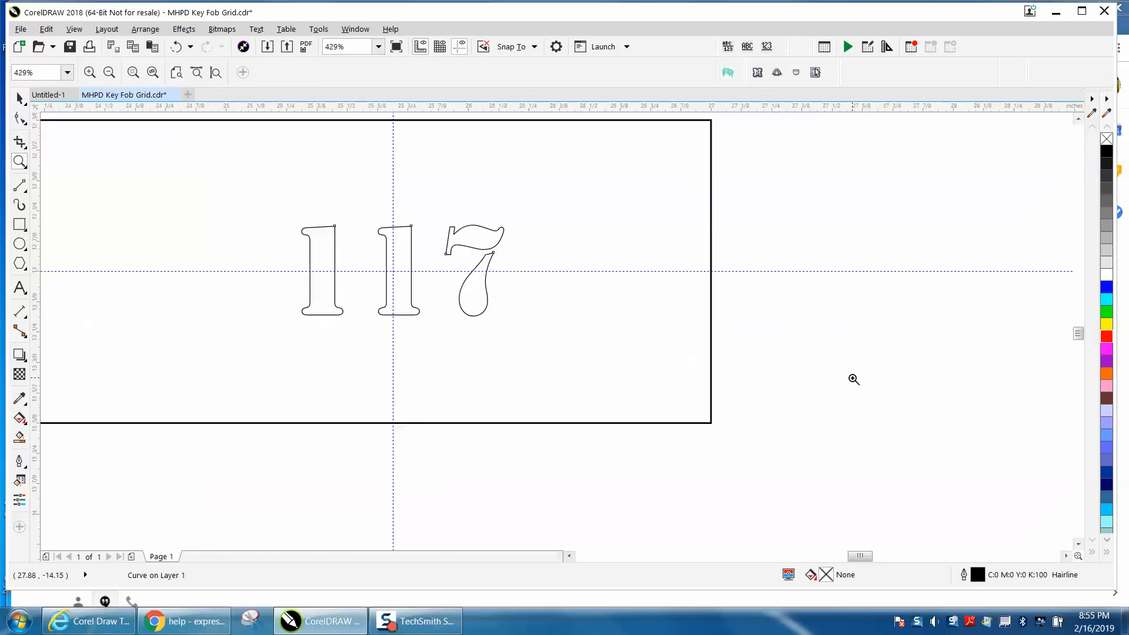
click(19, 99)
click(328, 227)
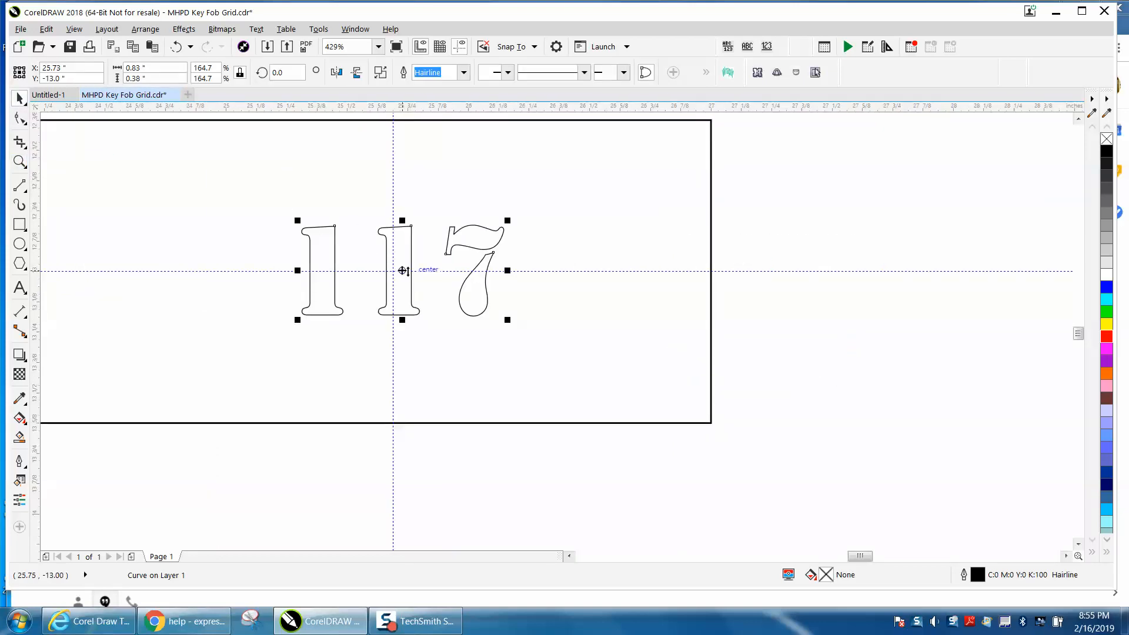
scroll(591, 311, down, 5)
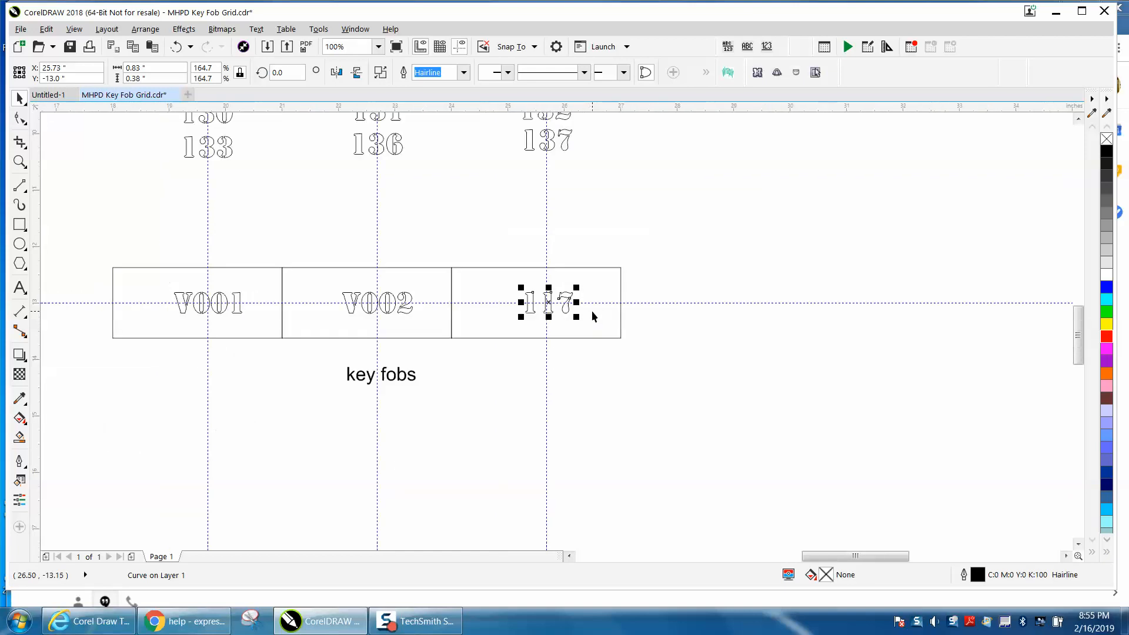
scroll(591, 311, down, 2)
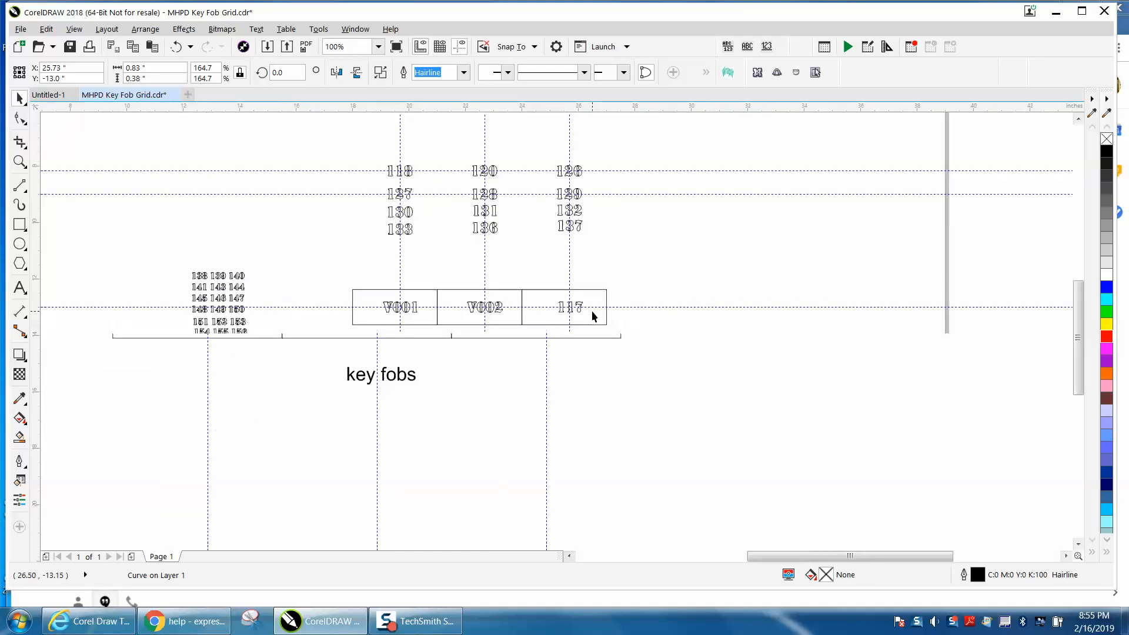
click(19, 161)
drag(343, 270, 687, 436)
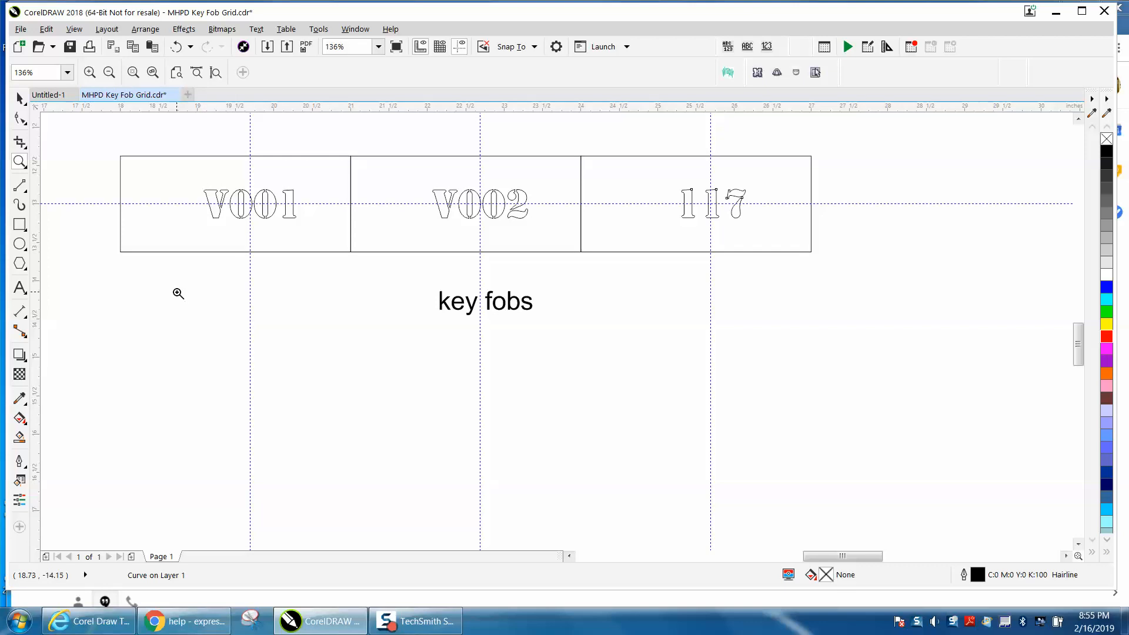
click(20, 98)
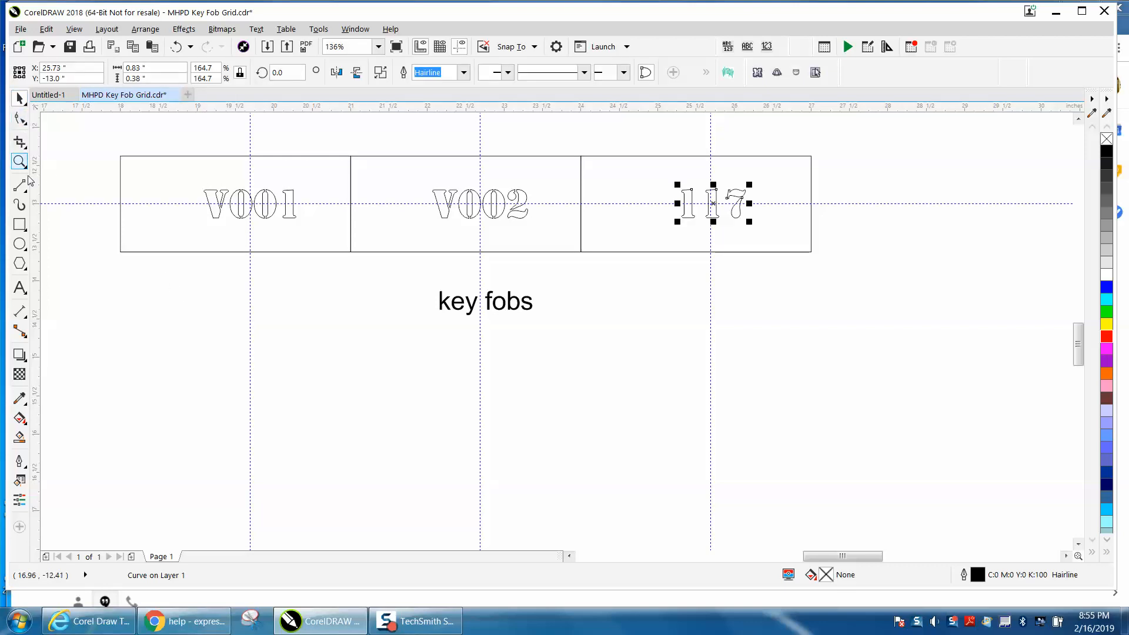
Use Smart Fill on the V001 fob to create a filled shape of its area.
click(19, 437)
click(175, 235)
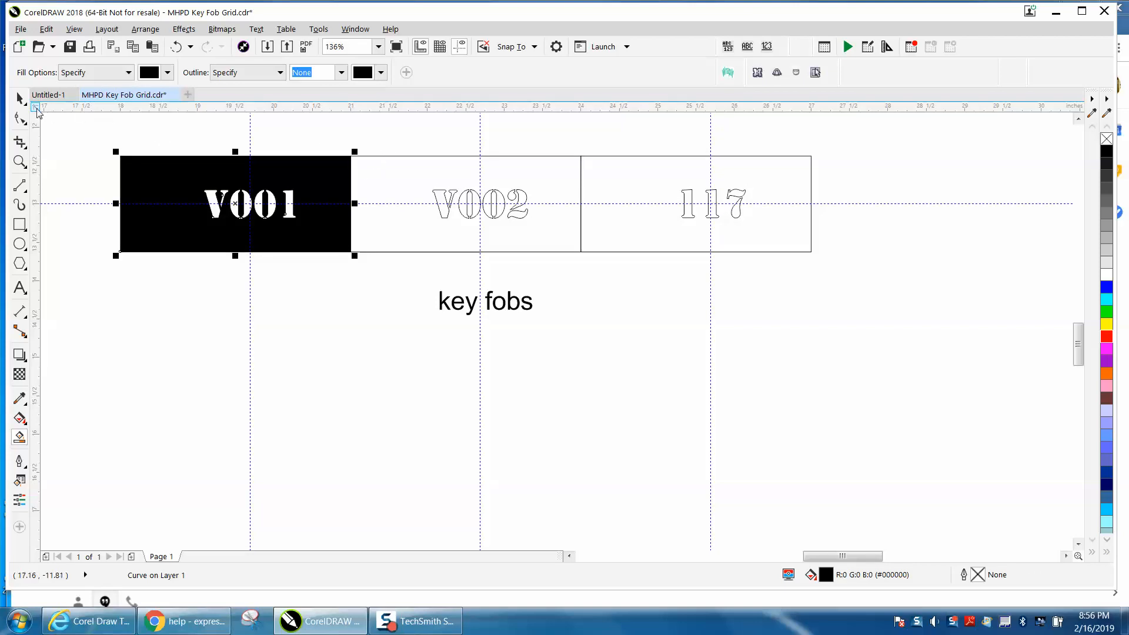
click(20, 100)
click(431, 133)
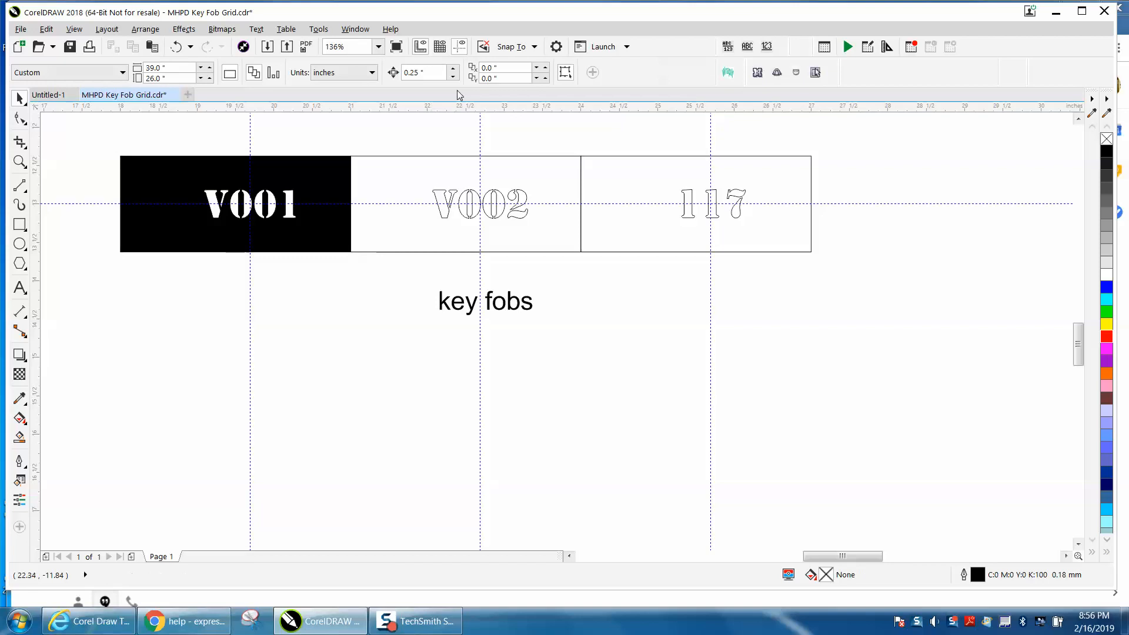
Set the nudge distance to 2 inches and nudge the filled V001 shape down below the row.
drag(423, 73, 389, 76)
text(2)
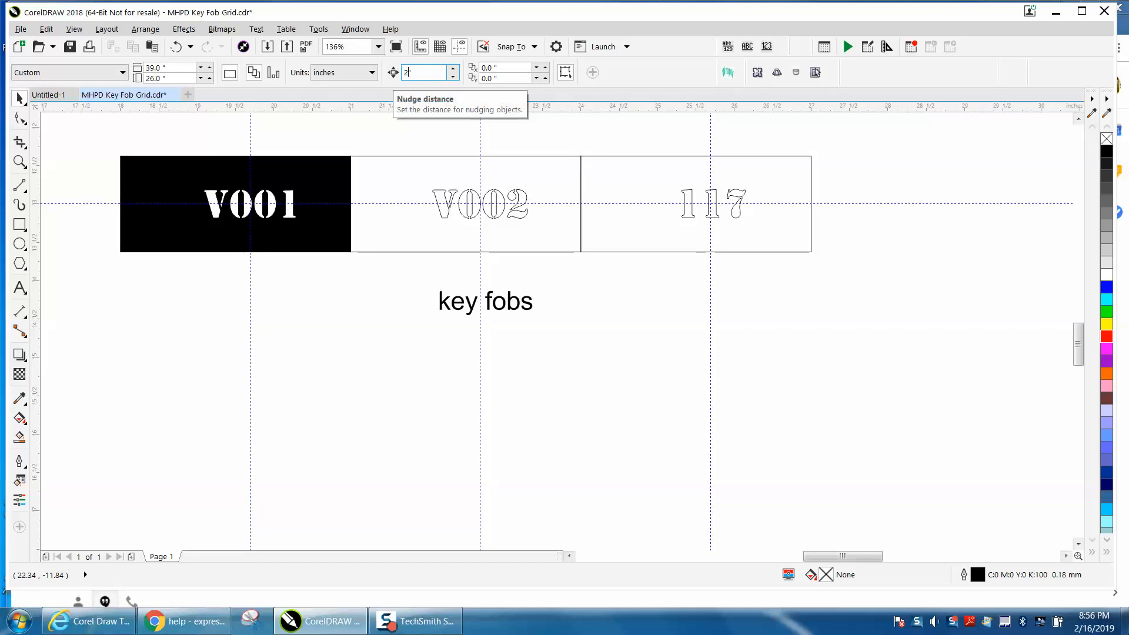
key(Return)
click(335, 181)
key(Down)
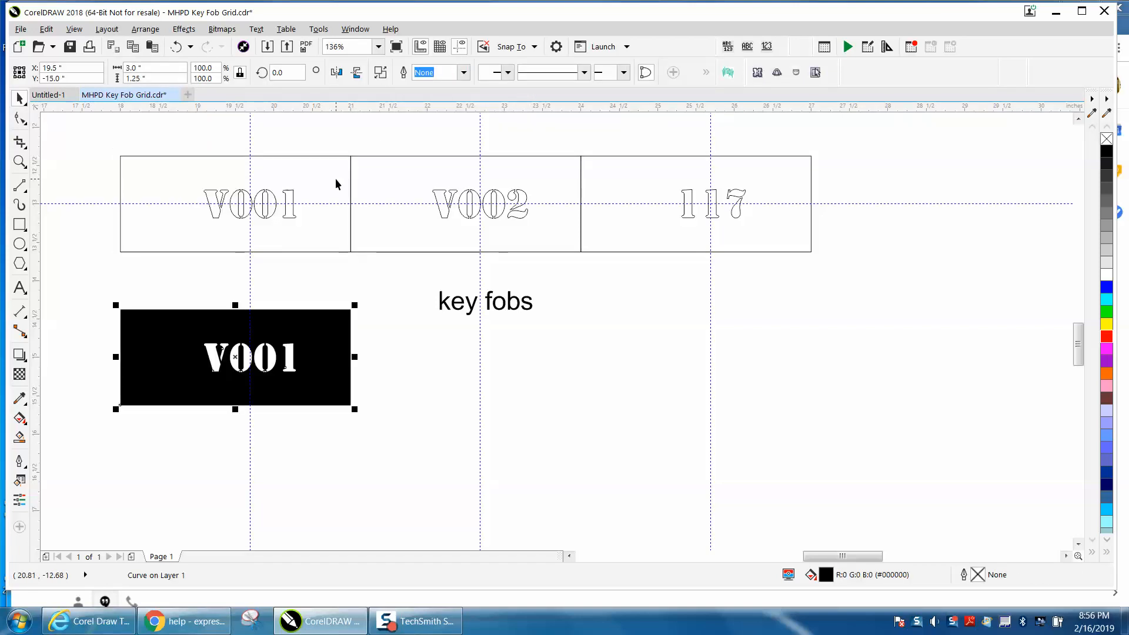
Remove the fill of the moved V001 shape and give it a red outline.
click(1107, 139)
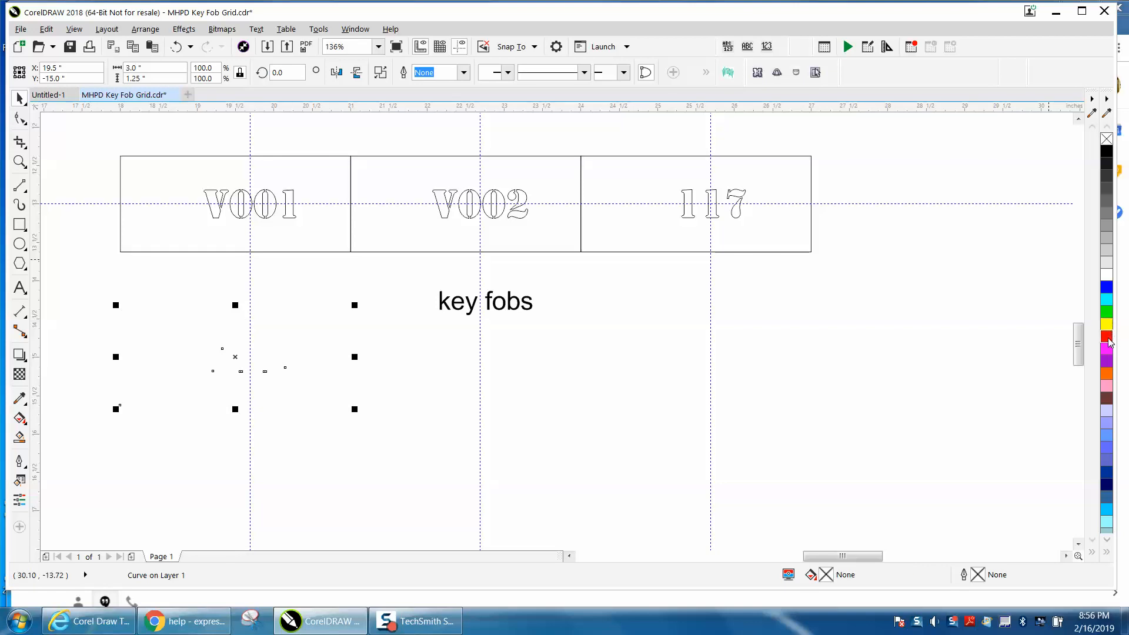
right_click(1107, 340)
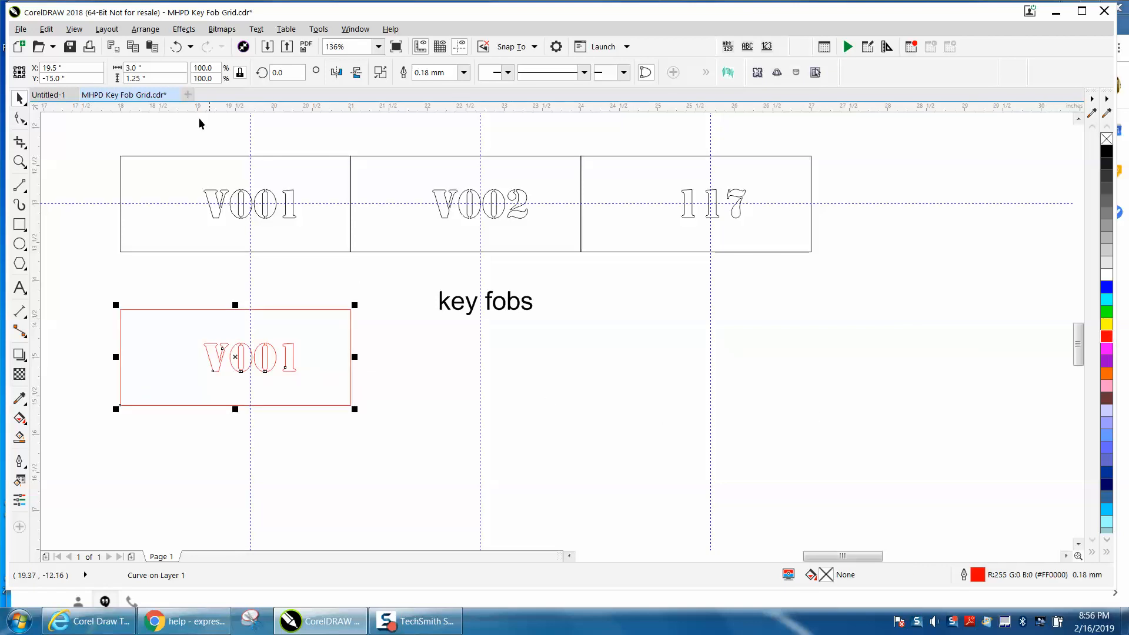
Break the red V001 shape apart into separate curves.
click(145, 29)
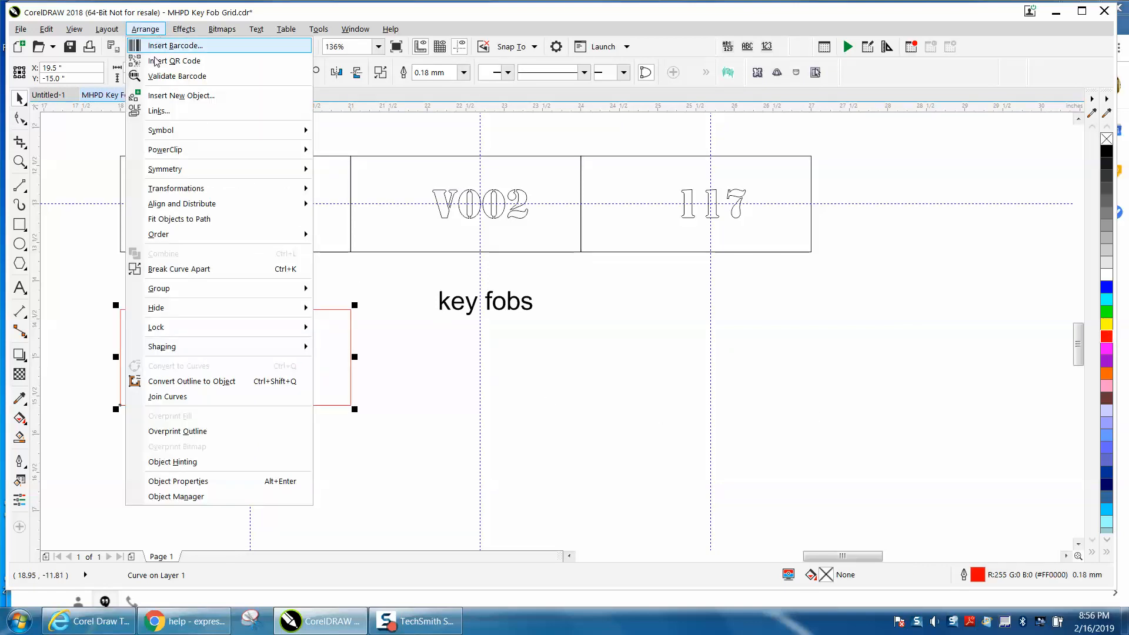
click(195, 270)
click(236, 283)
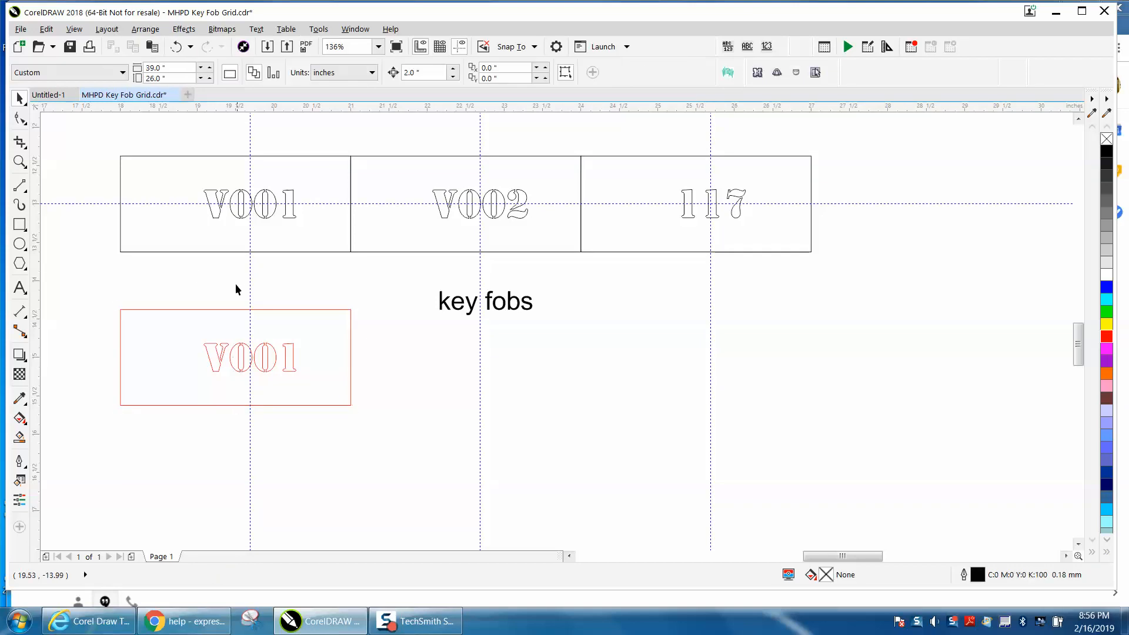
Select the V001 lettering and move it out of the red rectangle to the right.
drag(217, 361, 330, 420)
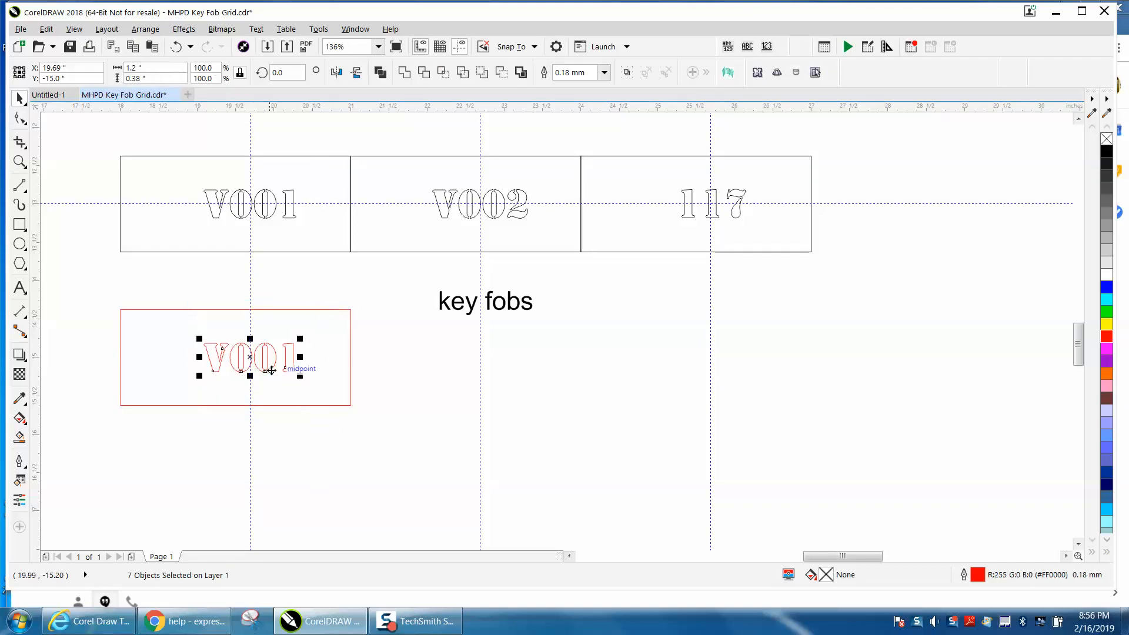
click(19, 161)
drag(99, 300, 450, 457)
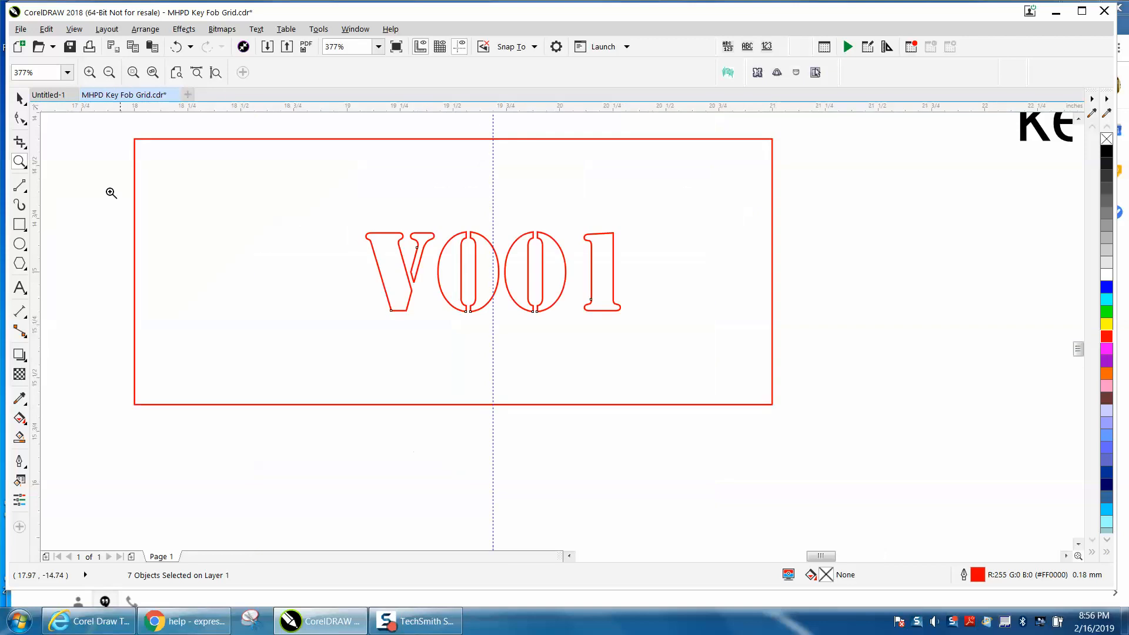
click(20, 98)
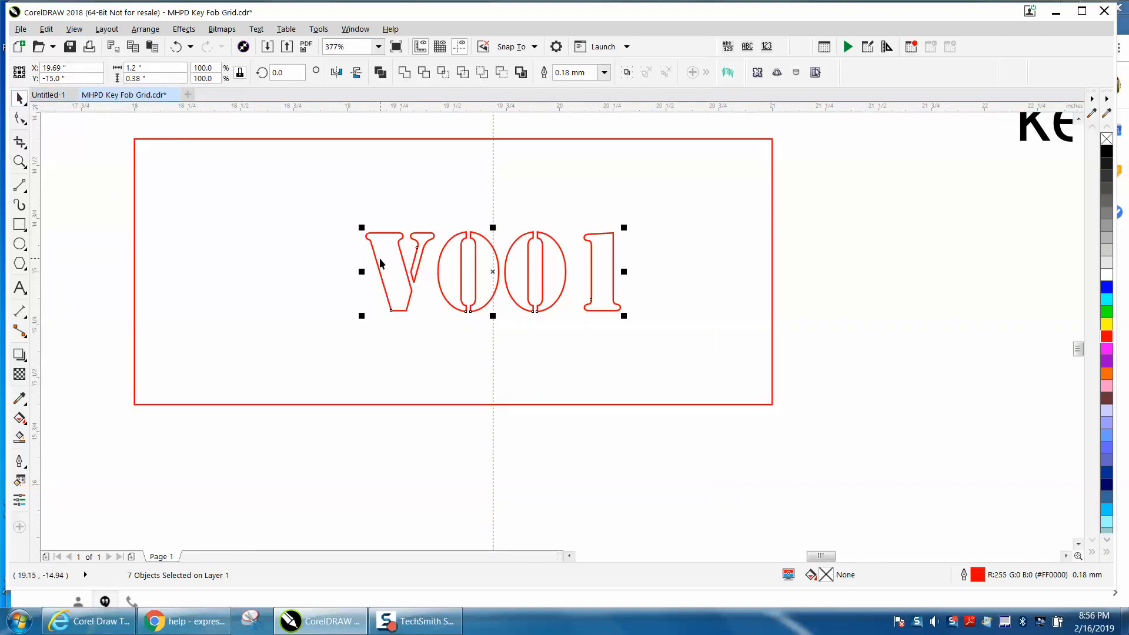
scroll(379, 255, down, 2)
drag(348, 175, 553, 353)
drag(438, 268, 711, 288)
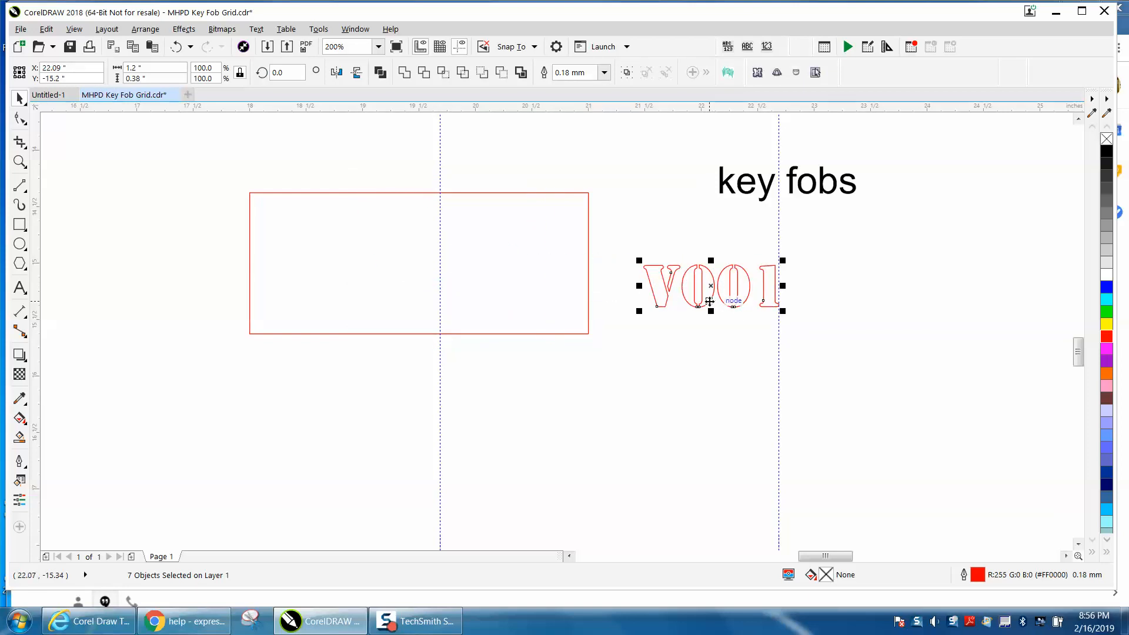
key(F10)
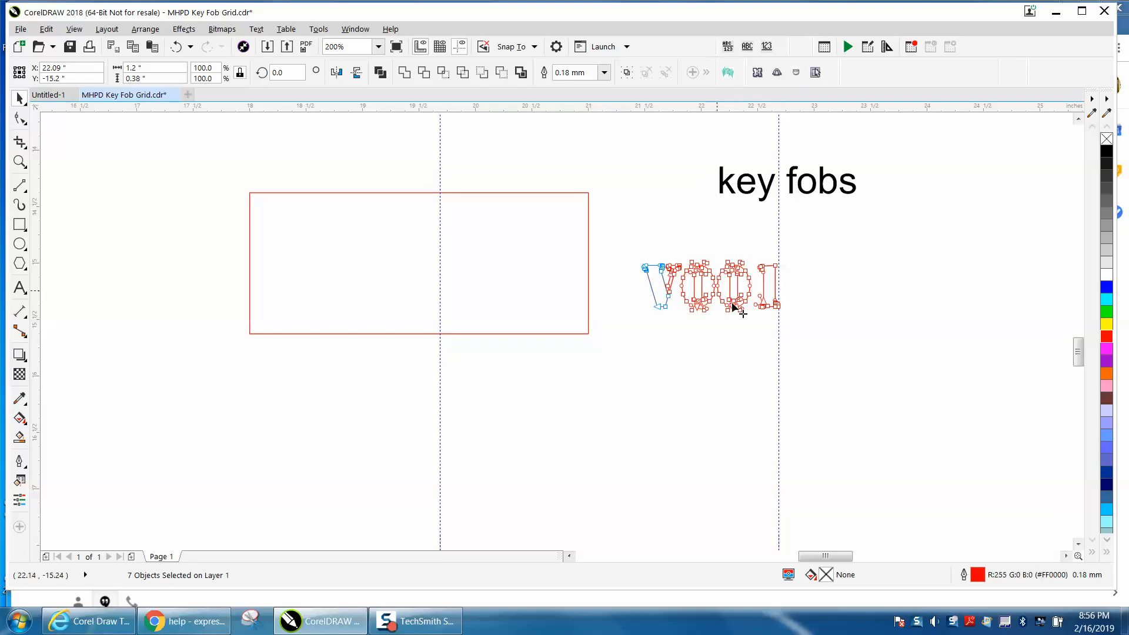
double_click(978, 577)
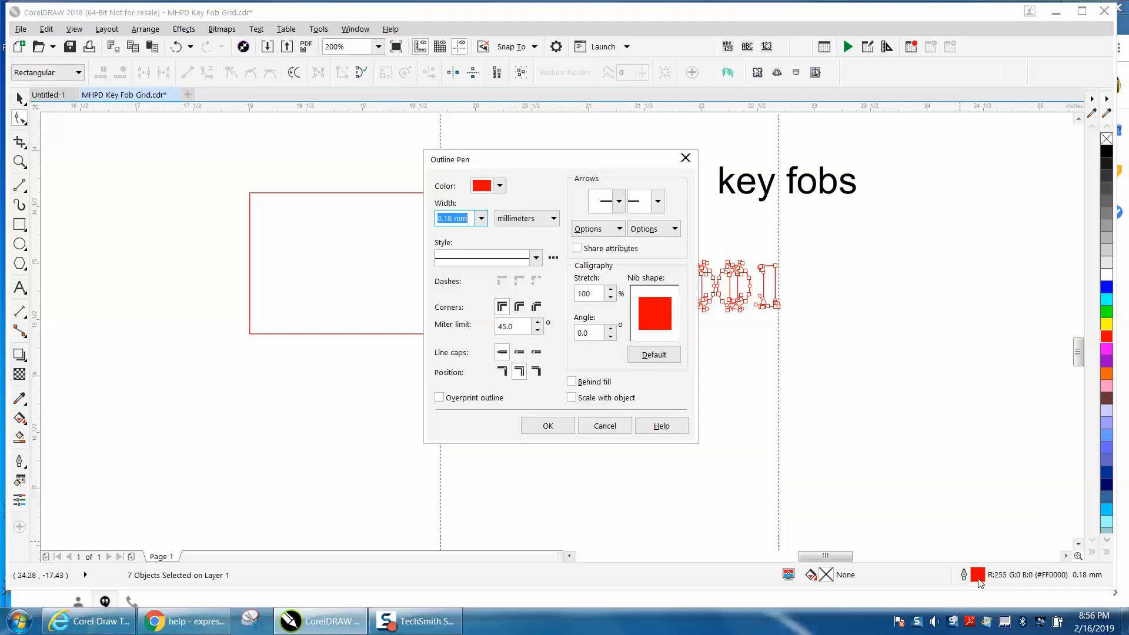
click(481, 217)
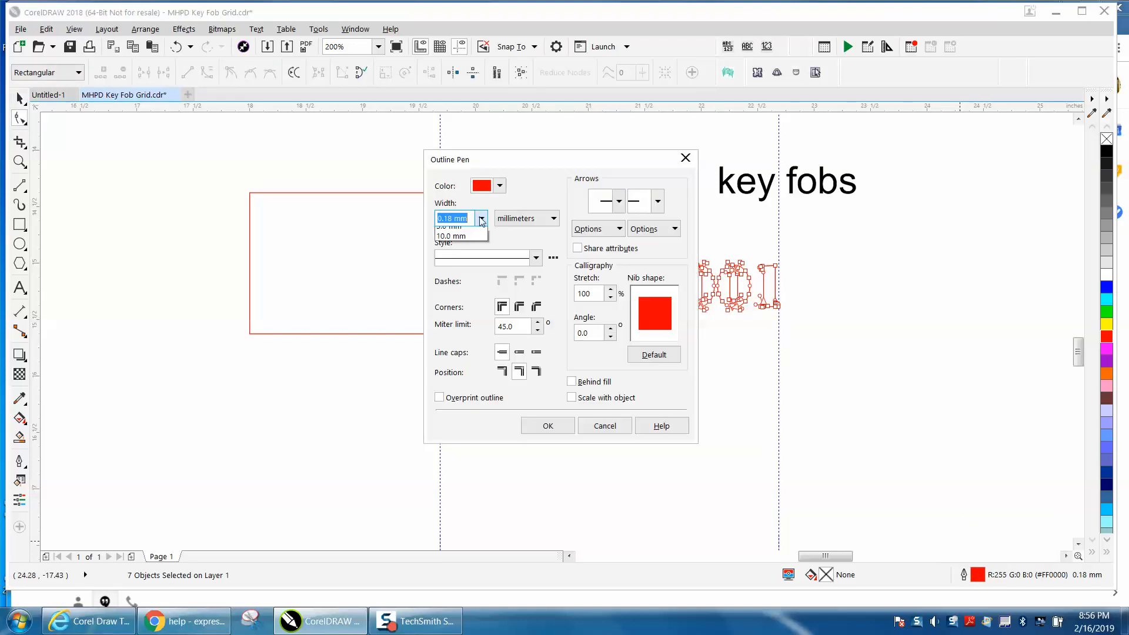
click(615, 427)
click(625, 427)
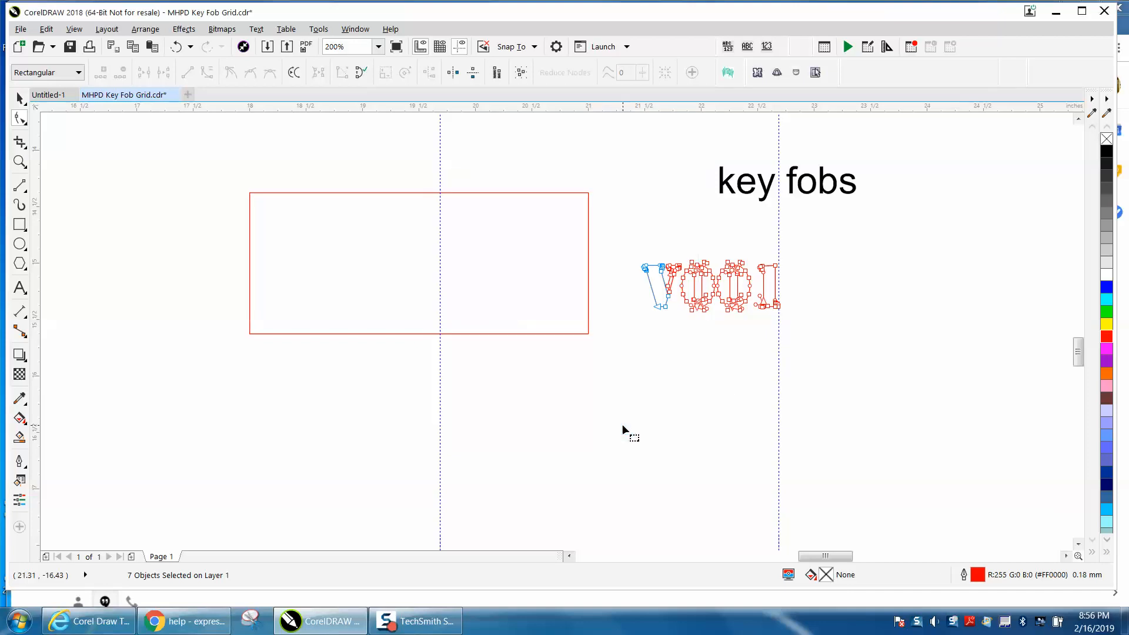
click(19, 98)
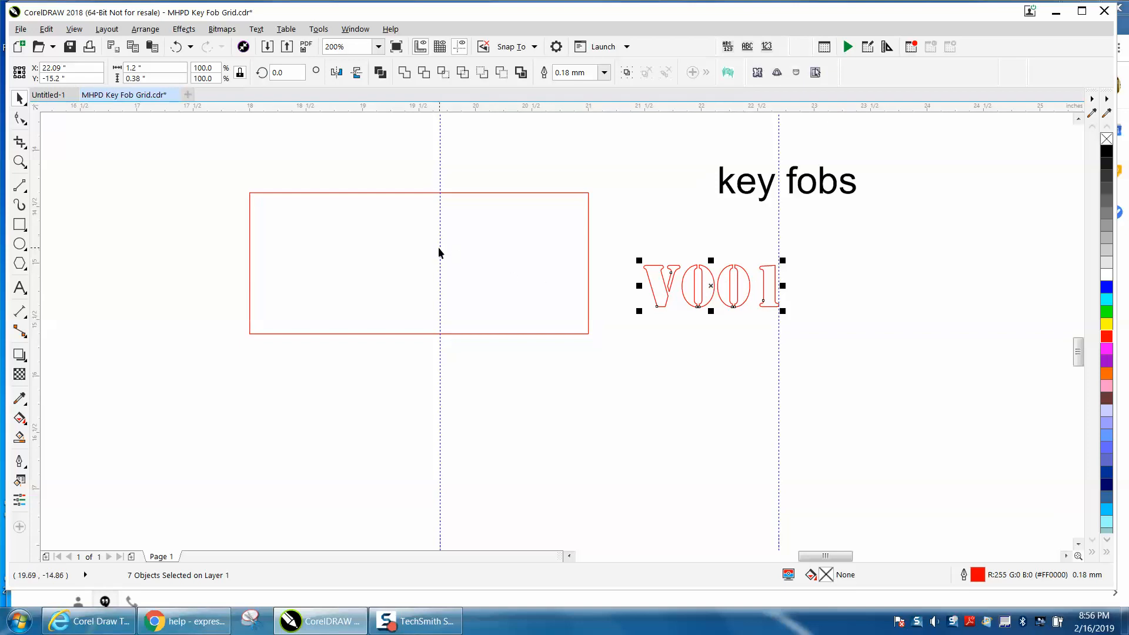
Draw a small circle about 0.16 inch wide and place it near the red rectangle's left end.
click(19, 243)
drag(213, 248, 200, 265)
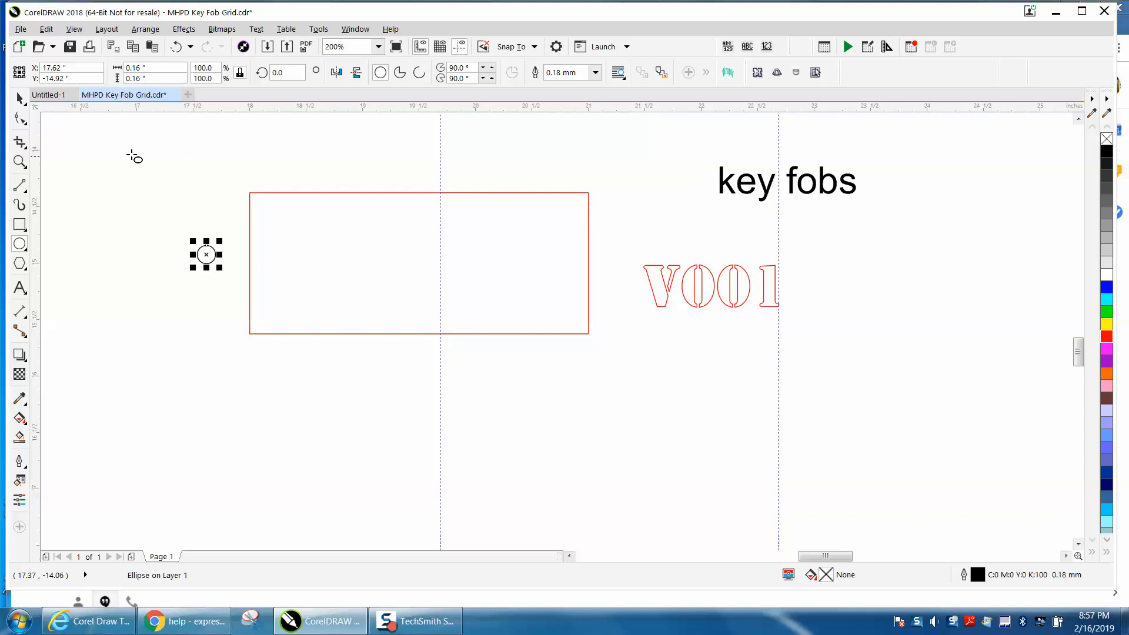
click(20, 99)
drag(207, 254, 266, 260)
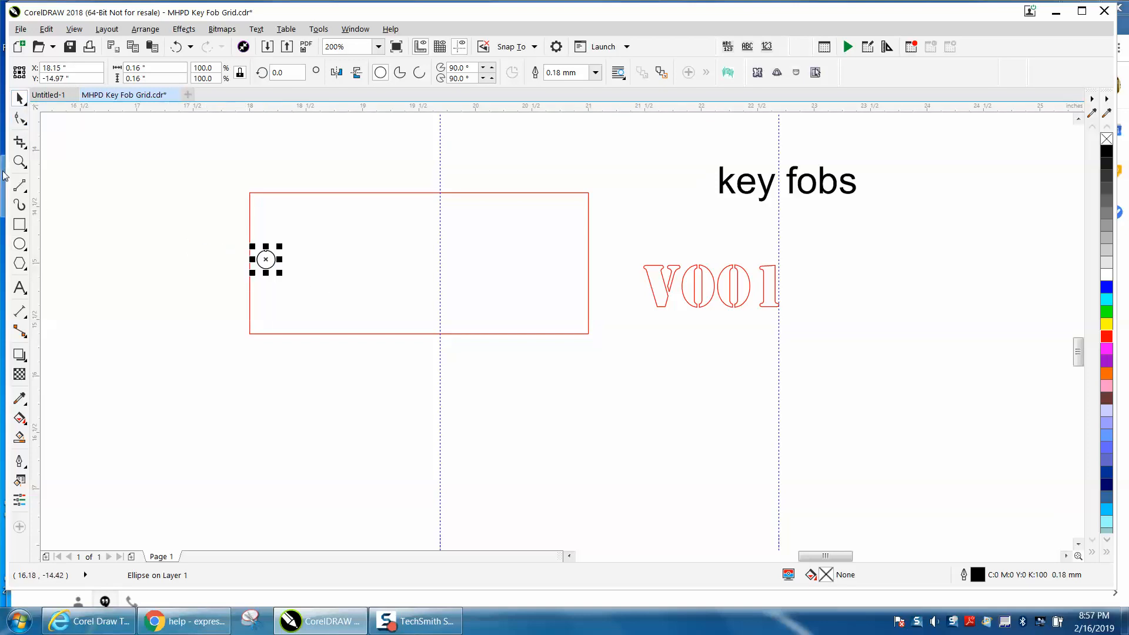
Align the circle with the rectangle's left edge and vertical centre.
click(20, 161)
drag(204, 175, 482, 381)
key(space)
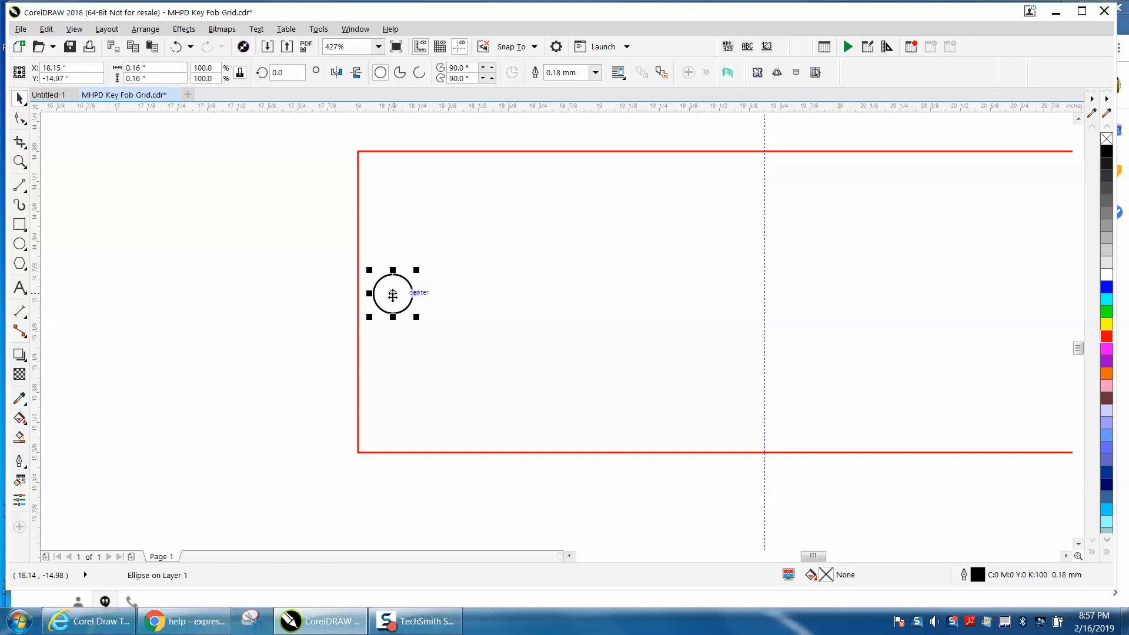
shift+click(418, 151)
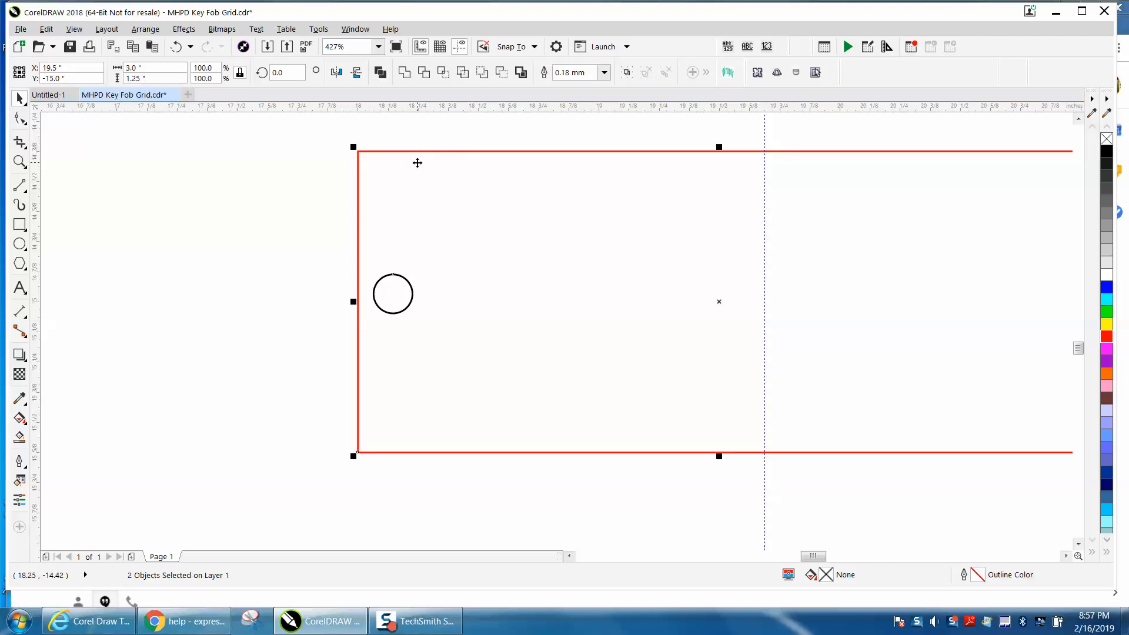
key(l)
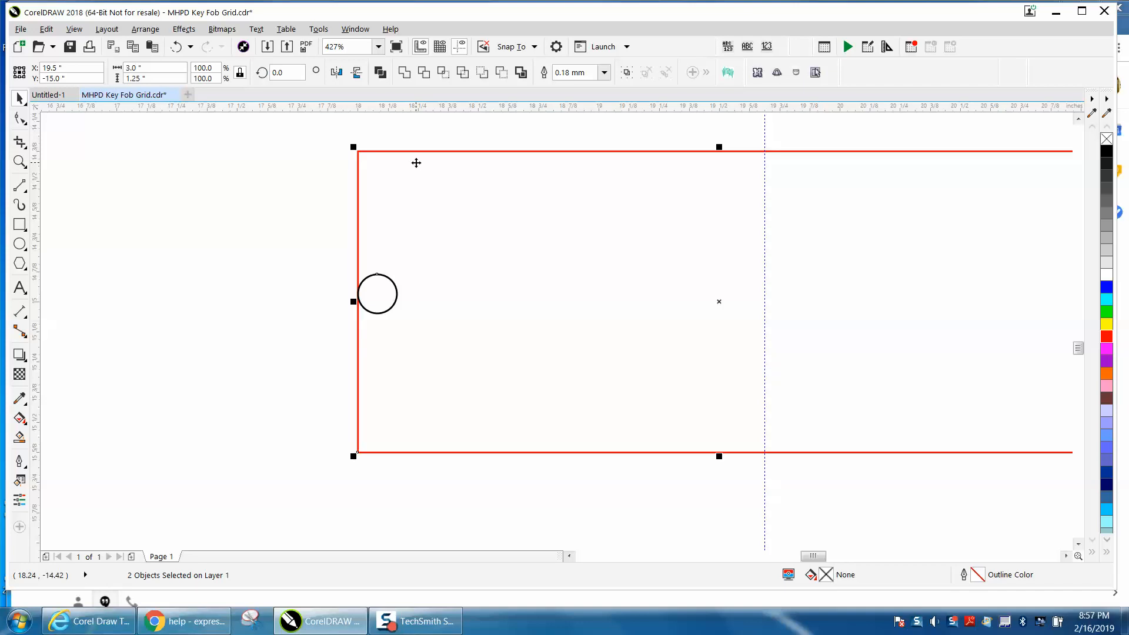
key(c)
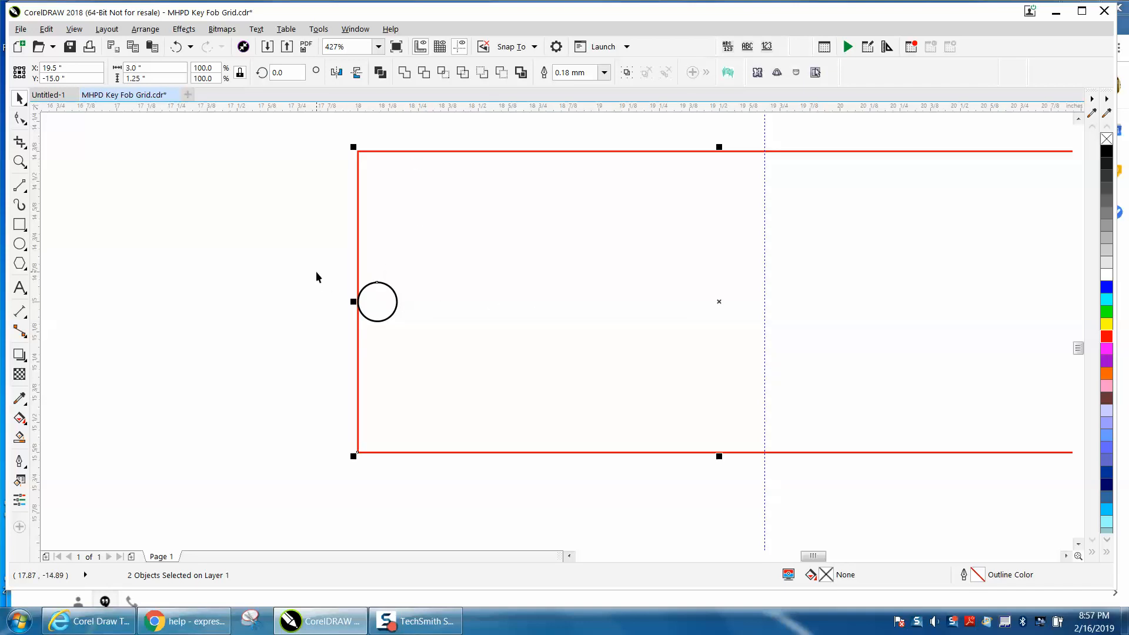
Set the nudge distance to .25 inch and nudge the circle right, inside the rectangle.
scroll(581, 273, down, 2)
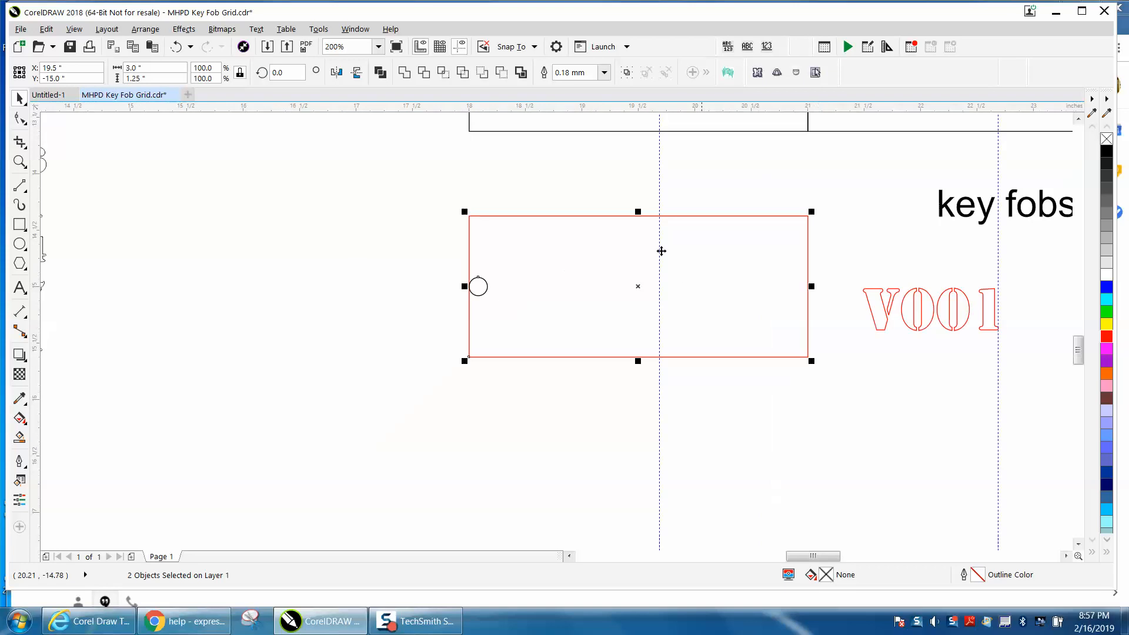
click(413, 267)
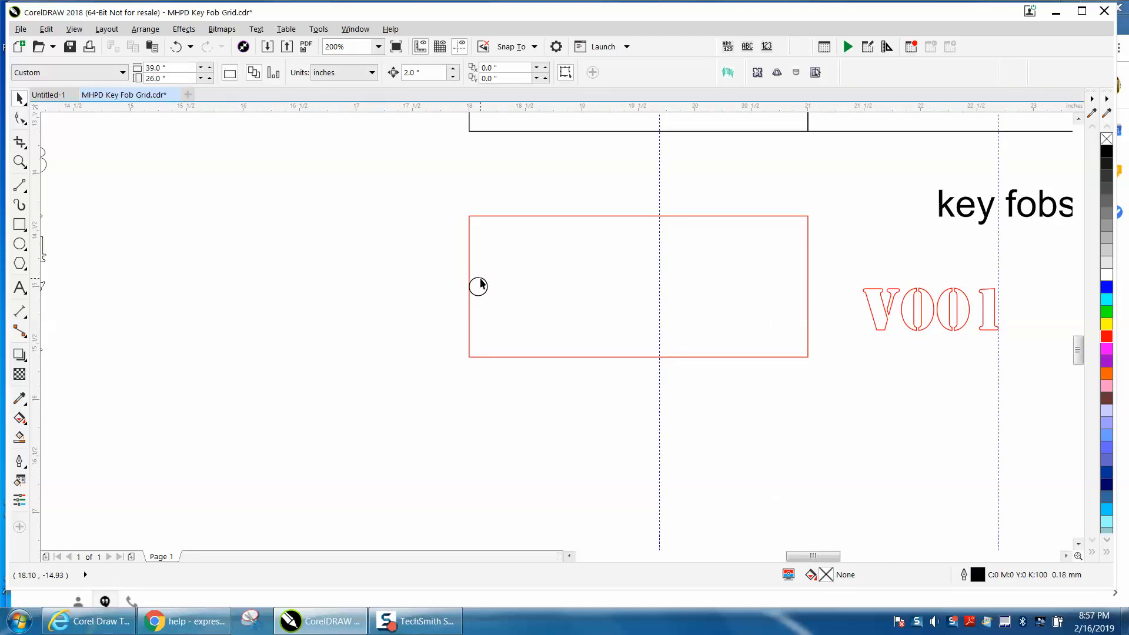
click(423, 72)
text(.25)
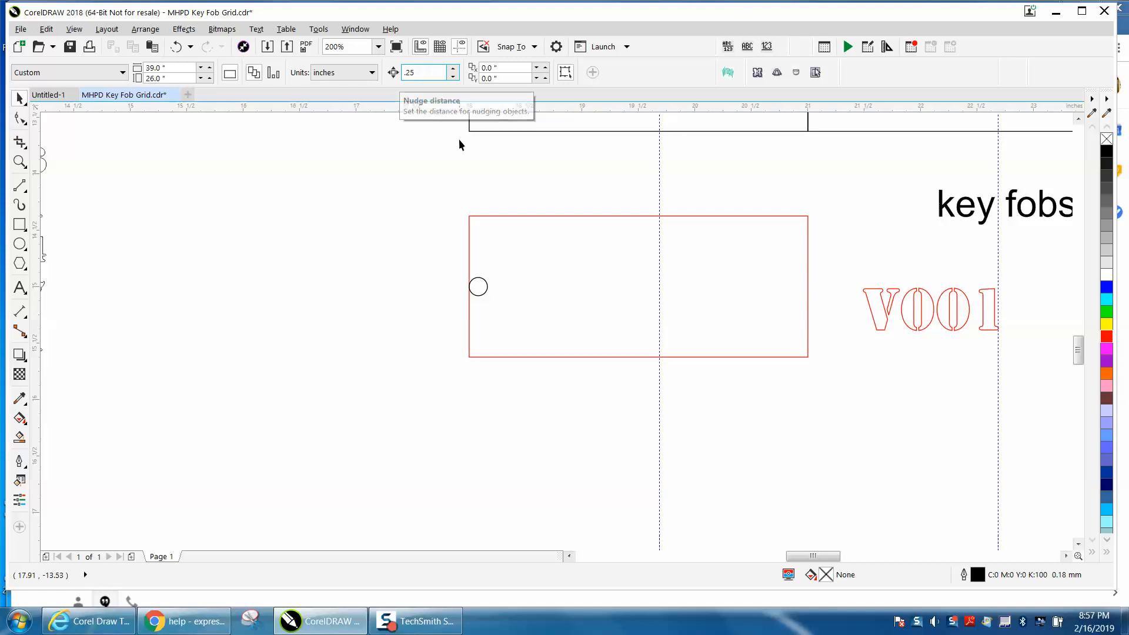
click(484, 292)
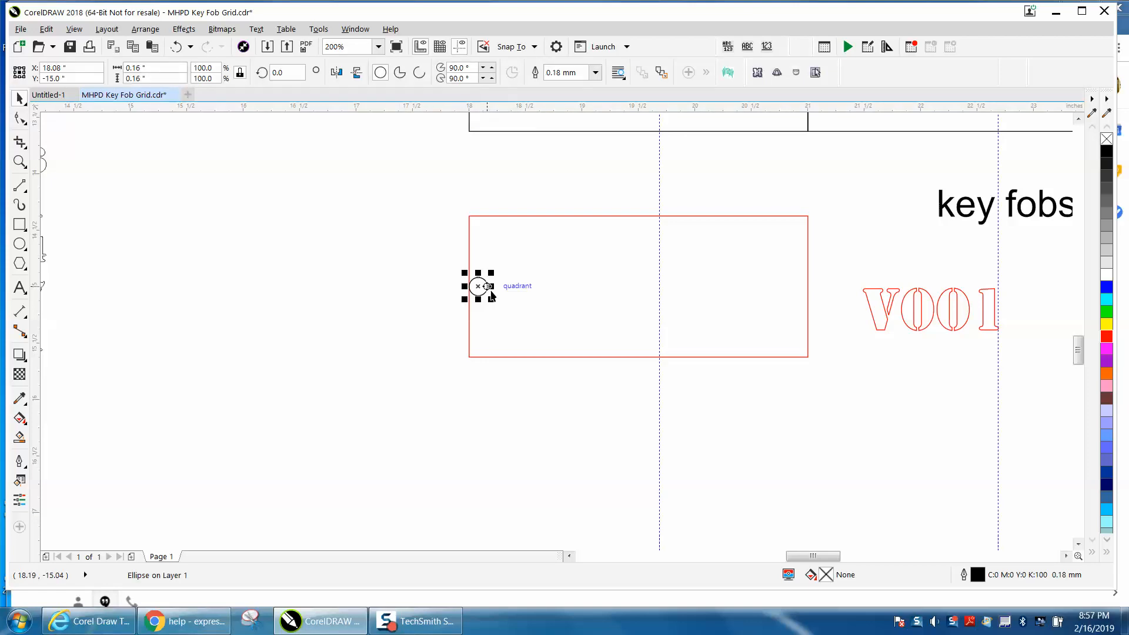
key(Right)
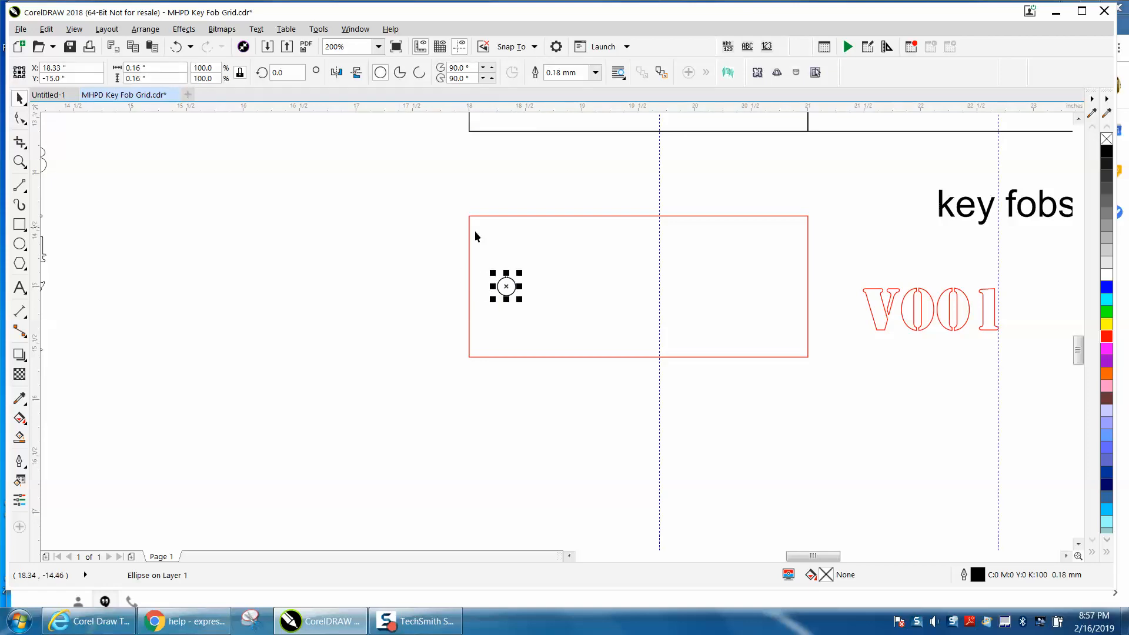
Draw a vertical line from the circle's right quadrant and stretch it across the rectangle's full height.
click(19, 162)
drag(448, 212, 910, 421)
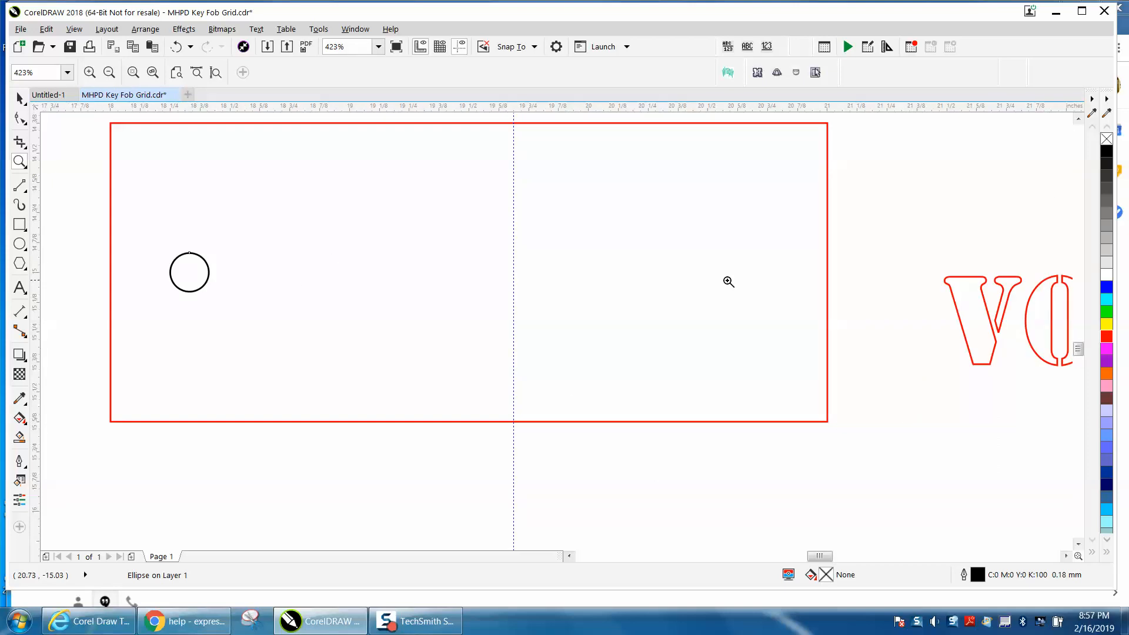
click(27, 193)
click(37, 202)
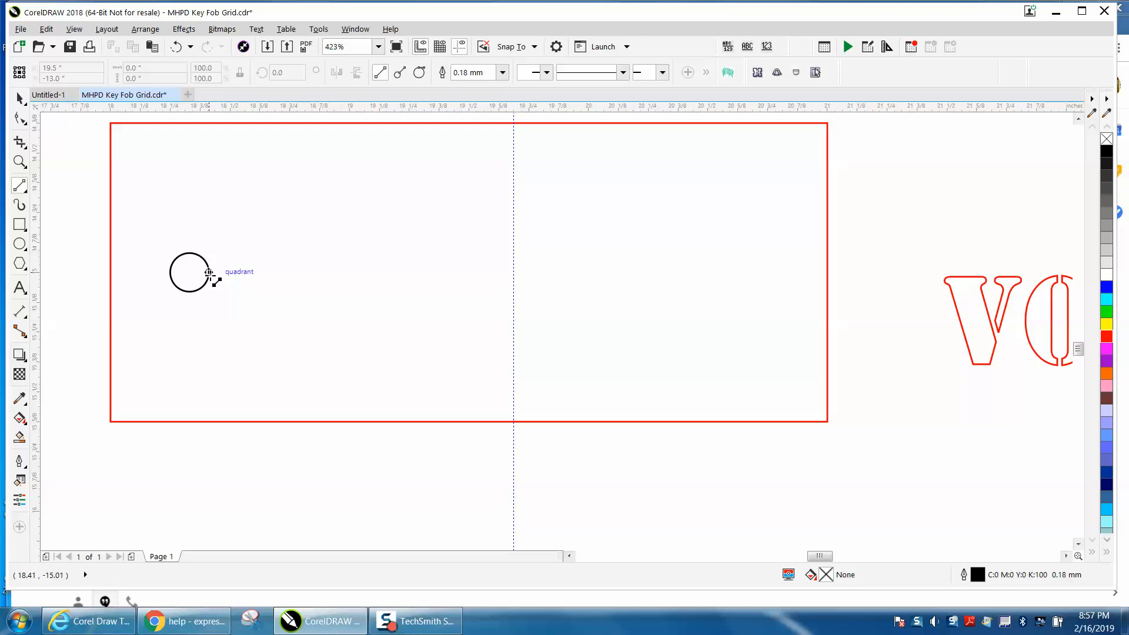
drag(209, 275, 211, 121)
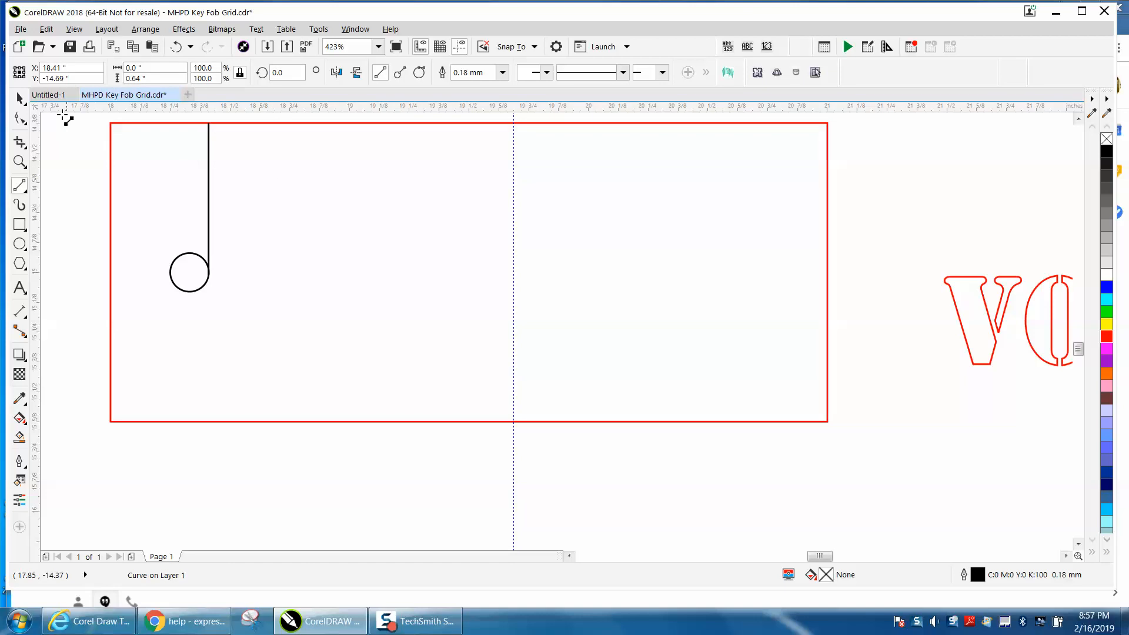
click(20, 98)
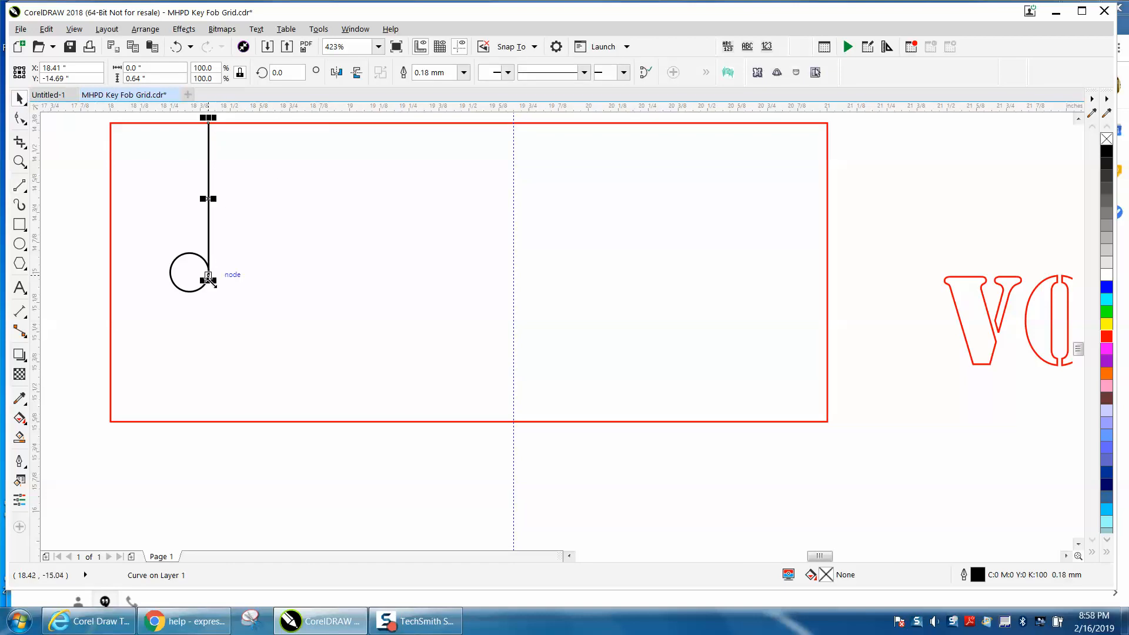
drag(208, 281, 192, 446)
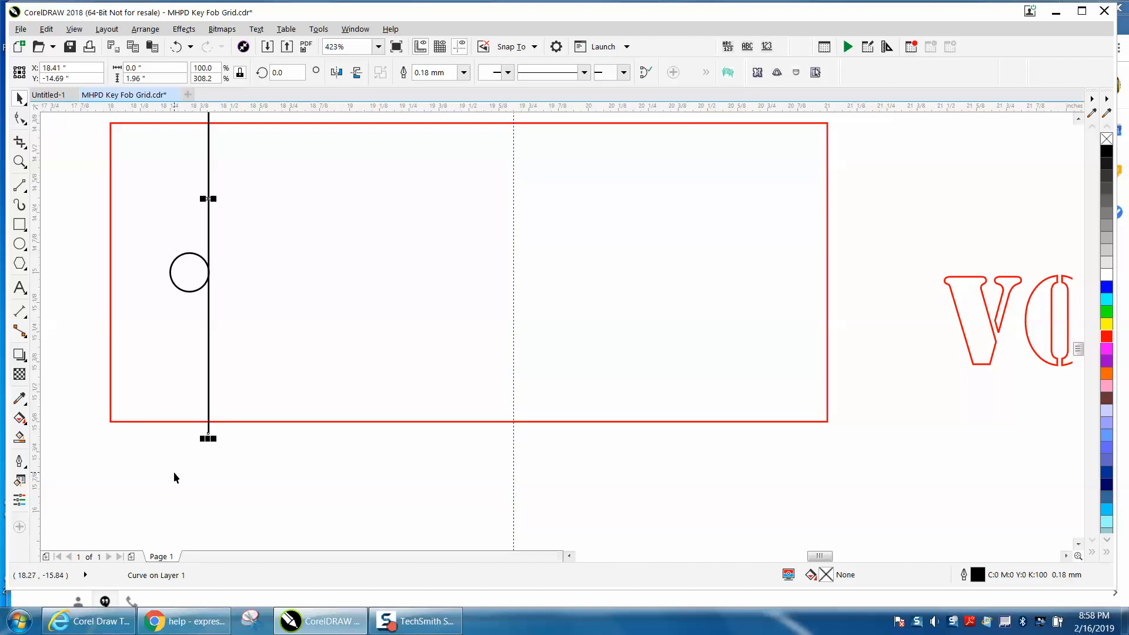
Undo the line's stretch and the line itself.
click(20, 161)
drag(209, 258, 304, 304)
right_click(304, 304)
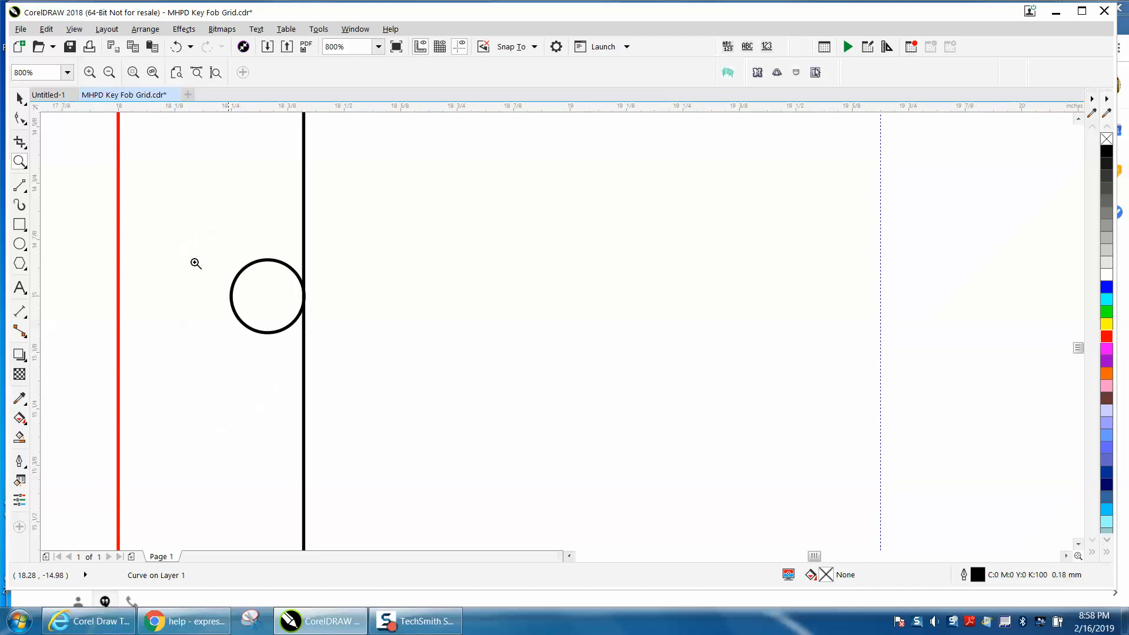
click(21, 98)
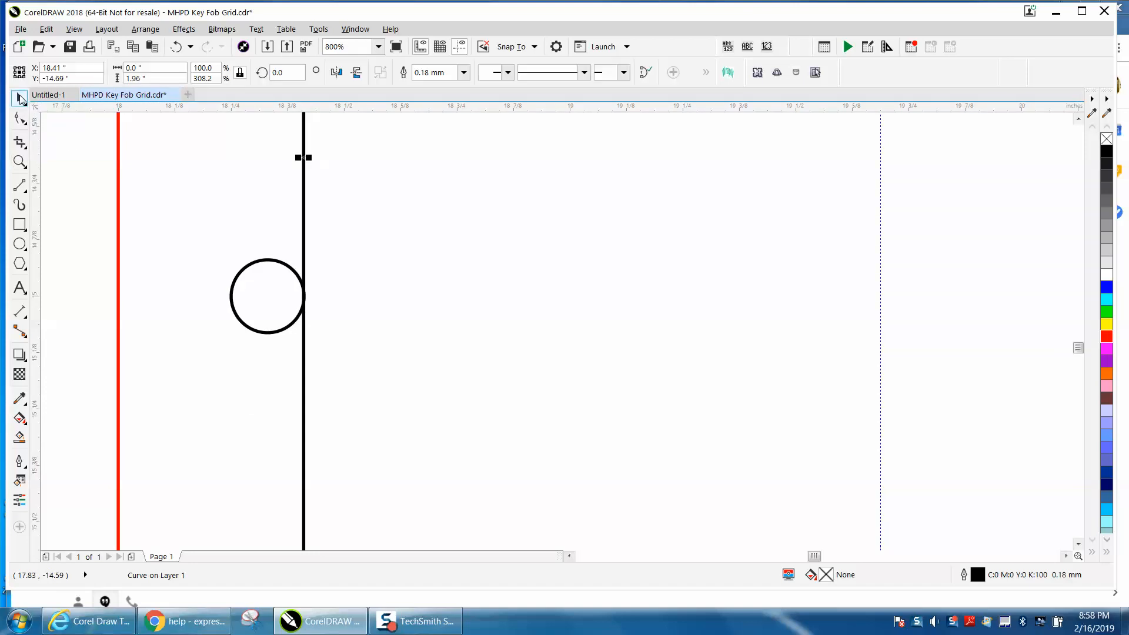
click(178, 52)
click(177, 52)
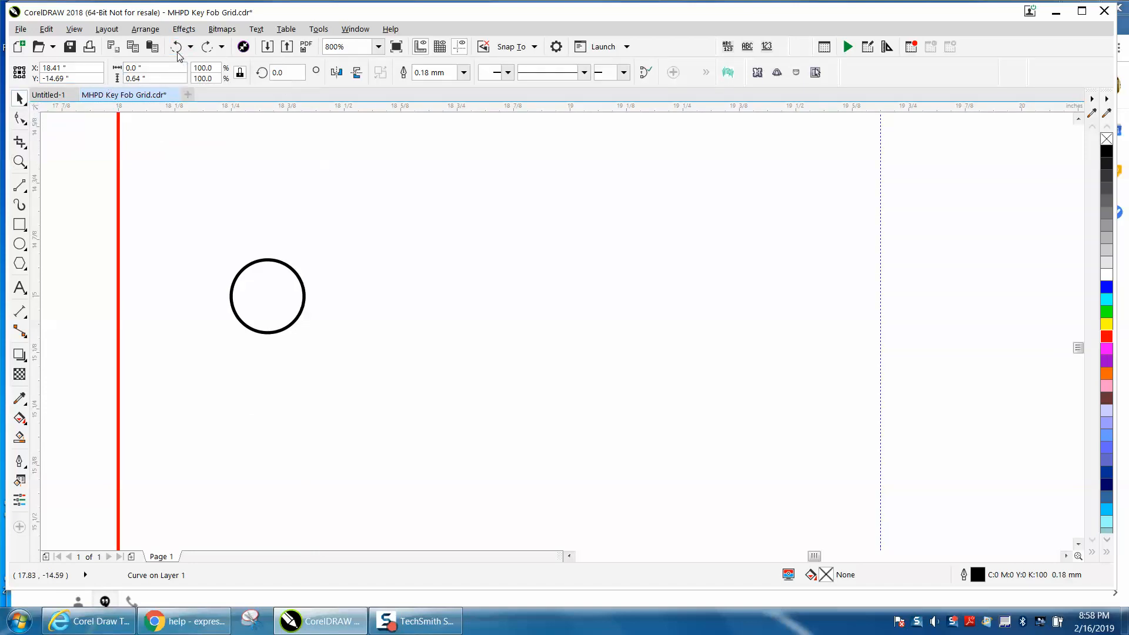
Draw a vertical 2-Point Line from the circle's right quadrant up past the rectangle's top edge.
click(25, 190)
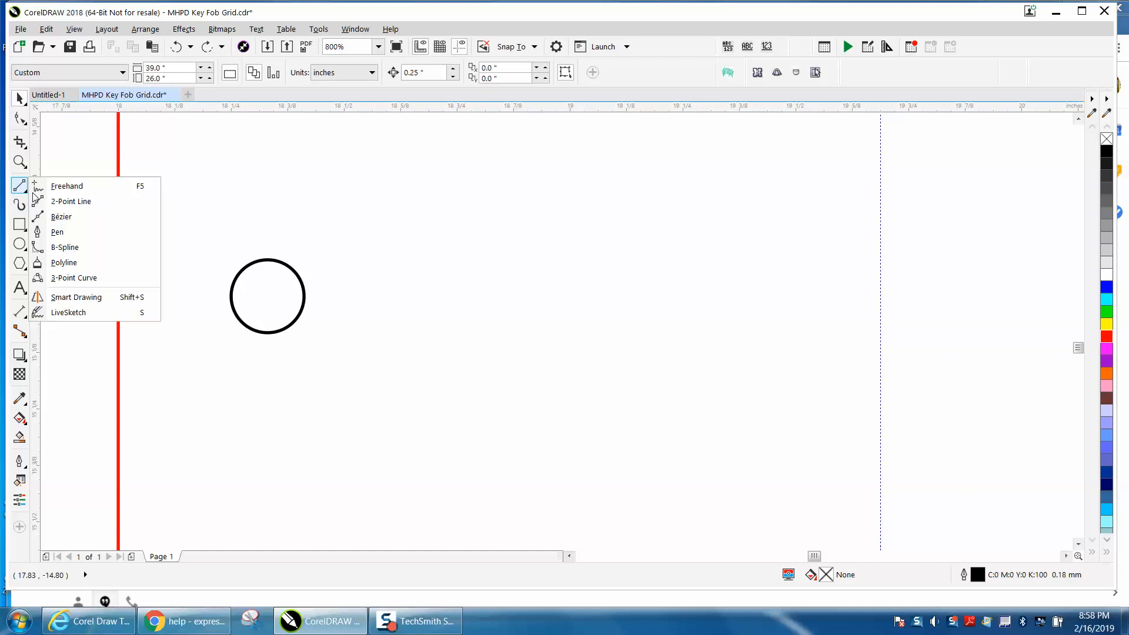
click(93, 204)
mouse_move(304, 300)
mouse_down()
mouse_move(316, 112)
mouse_move(315, 134)
mouse_up()
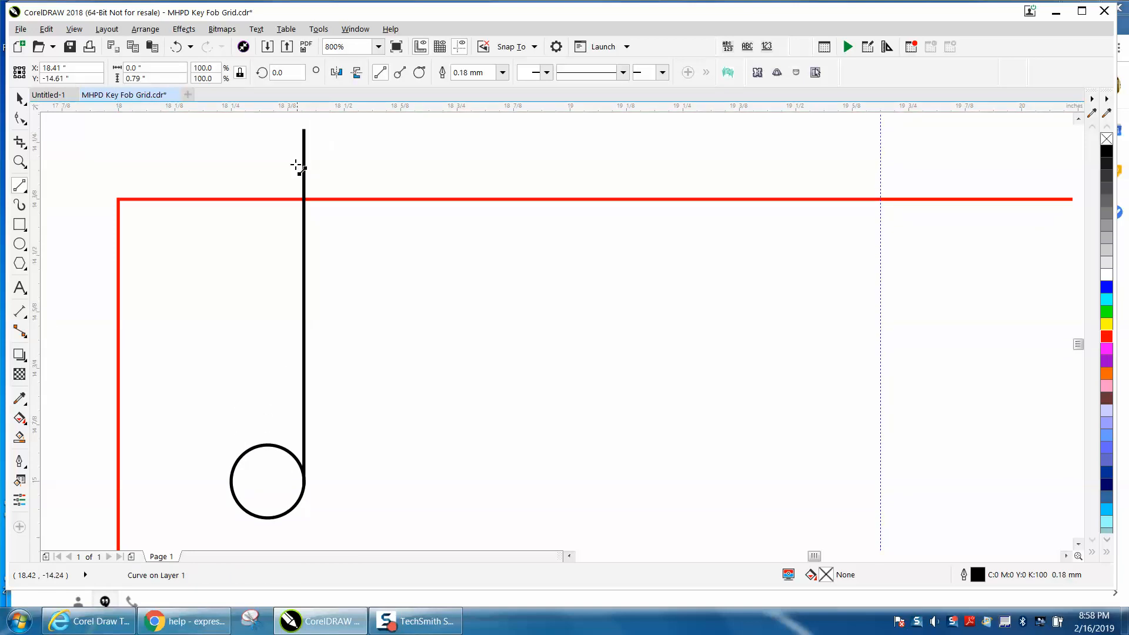
scroll(294, 176, down, 1)
Stretch the vertical line downward so it extends past the rectangle's bottom edge.
click(19, 98)
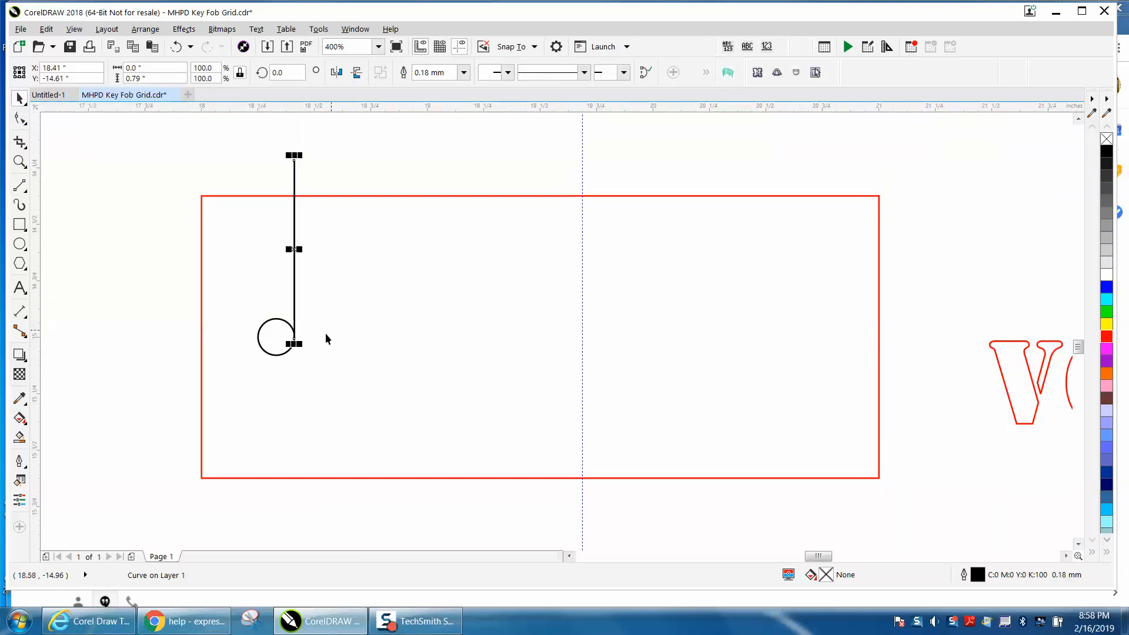
drag(294, 345, 297, 369)
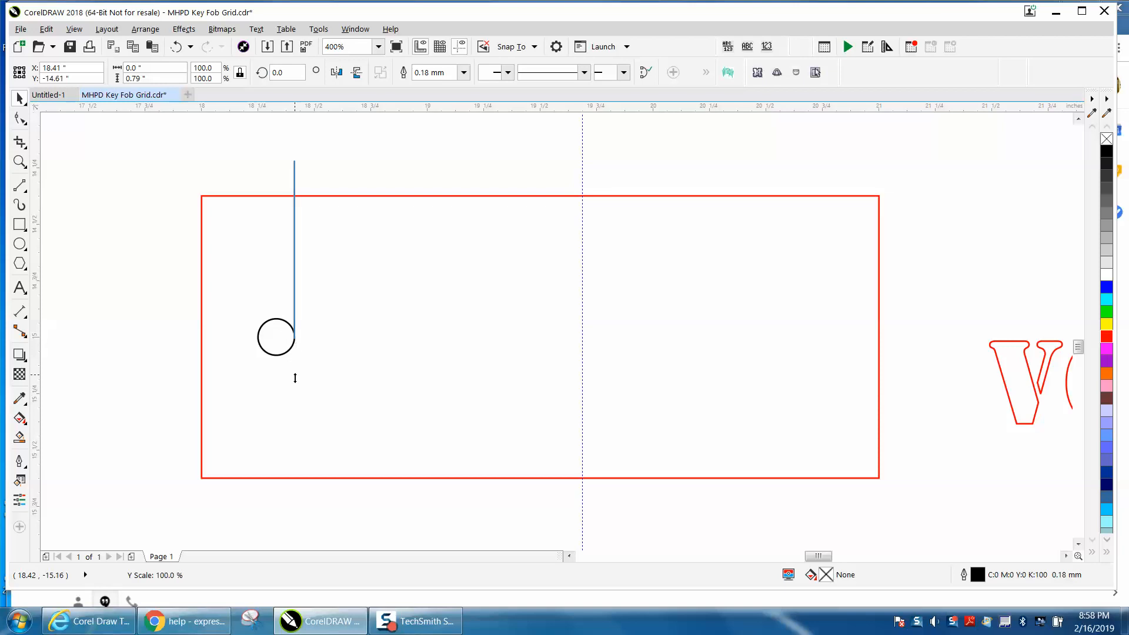
drag(288, 432, 284, 470)
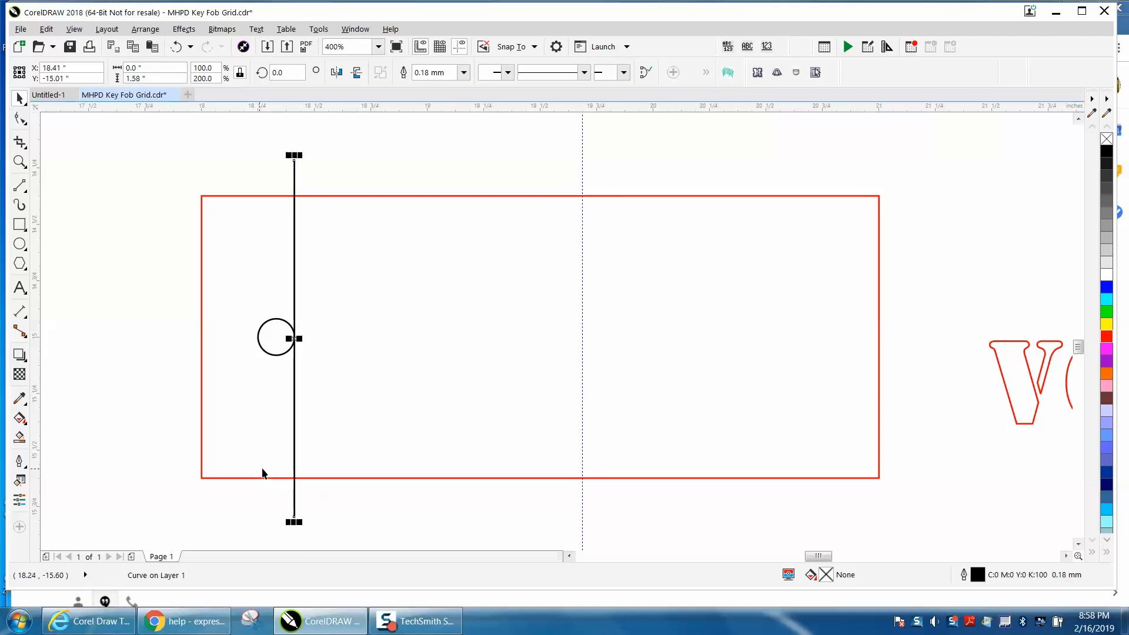
Use Smart Fill to create a shape from the rectangle area right of the vertical line.
click(20, 437)
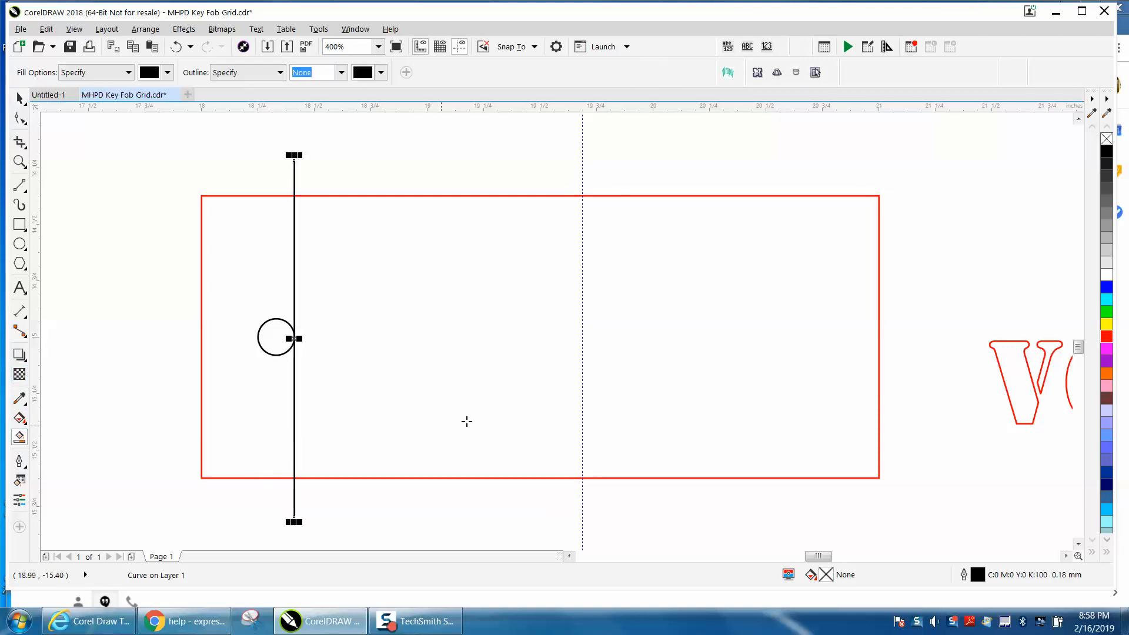
click(522, 371)
scroll(457, 328, down, 2)
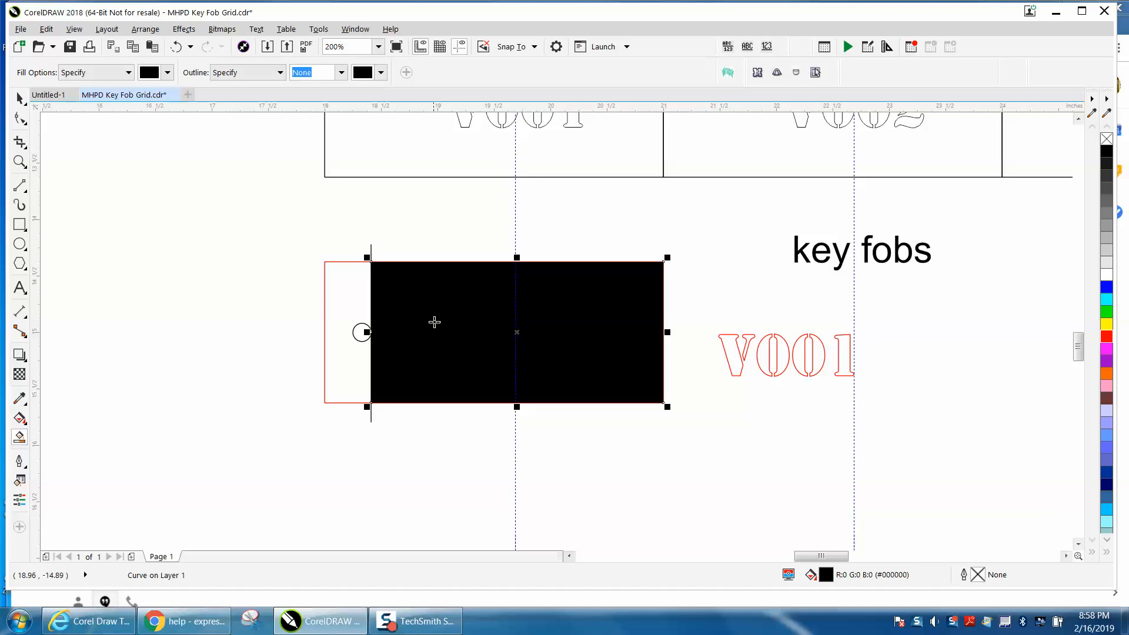
key(Down)
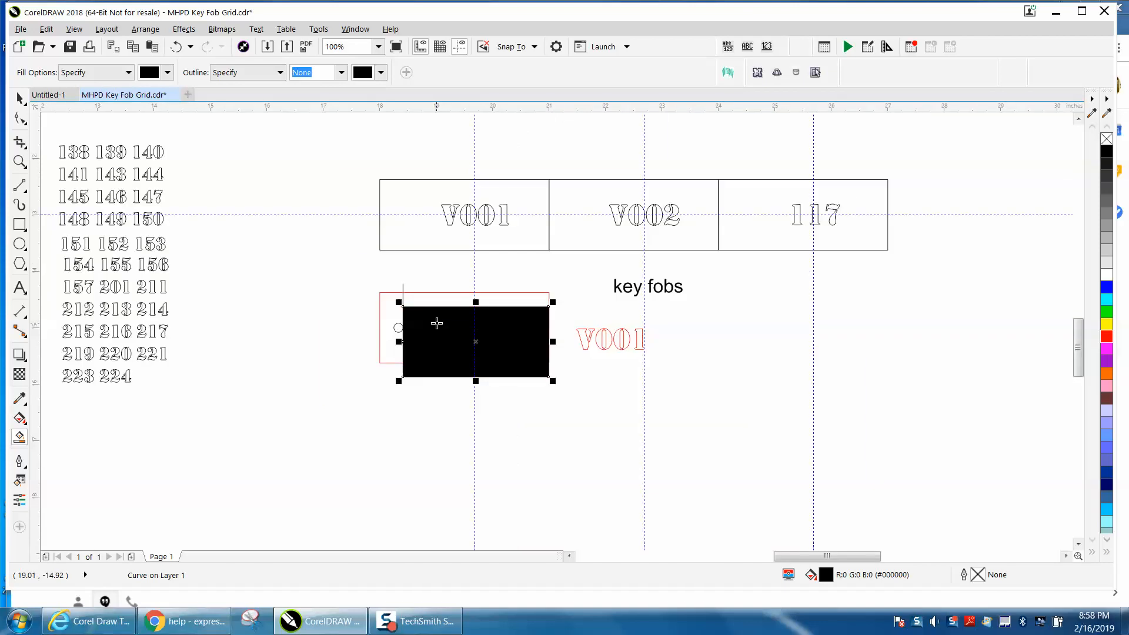
key(Up)
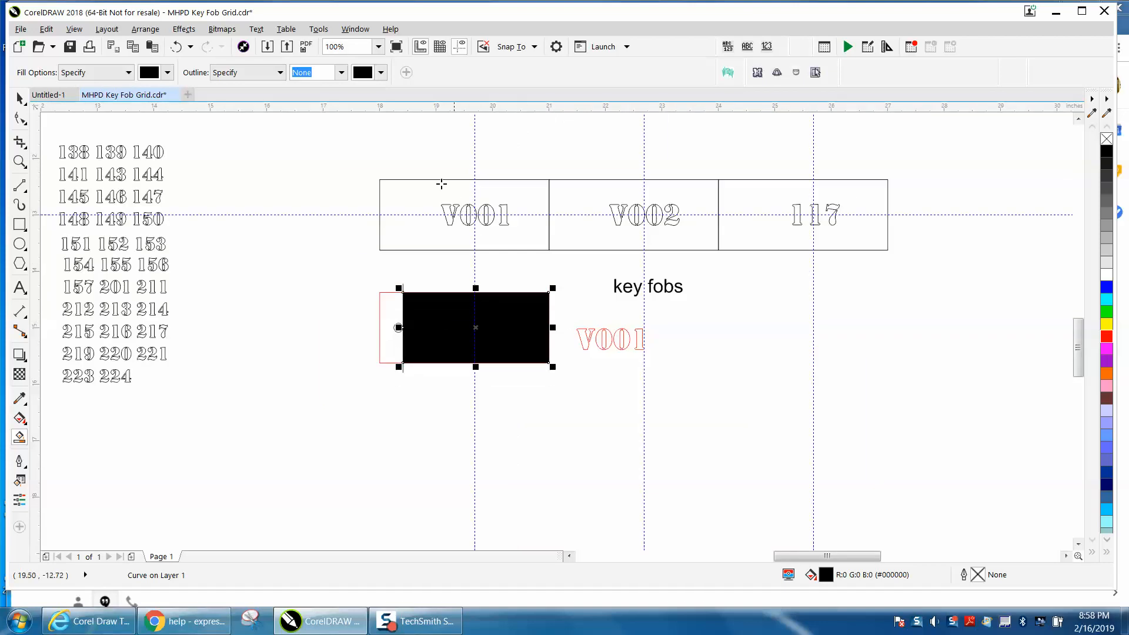
Set the nudge distance to 2 inches and nudge the new filled shape down below the original.
click(20, 98)
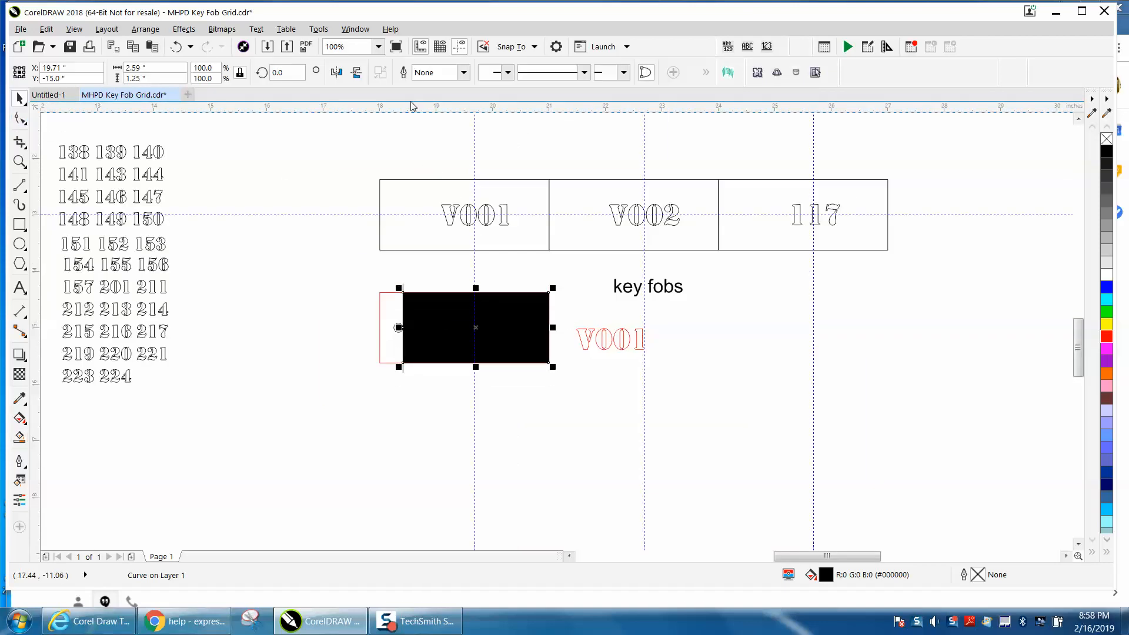
click(411, 129)
double_click(422, 72)
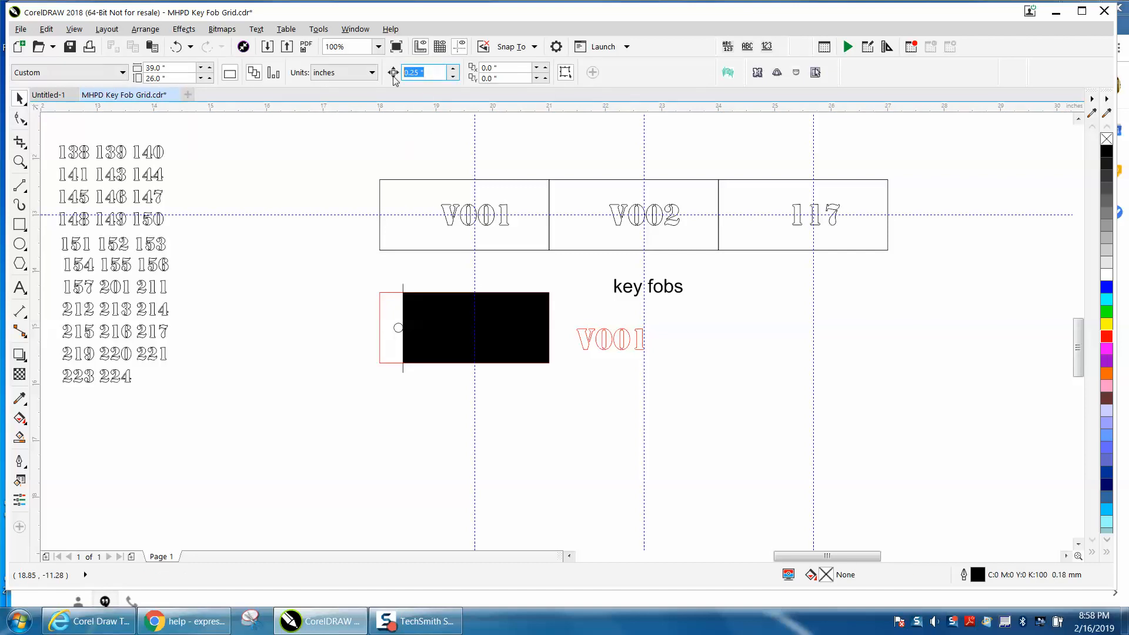
text(2)
click(530, 327)
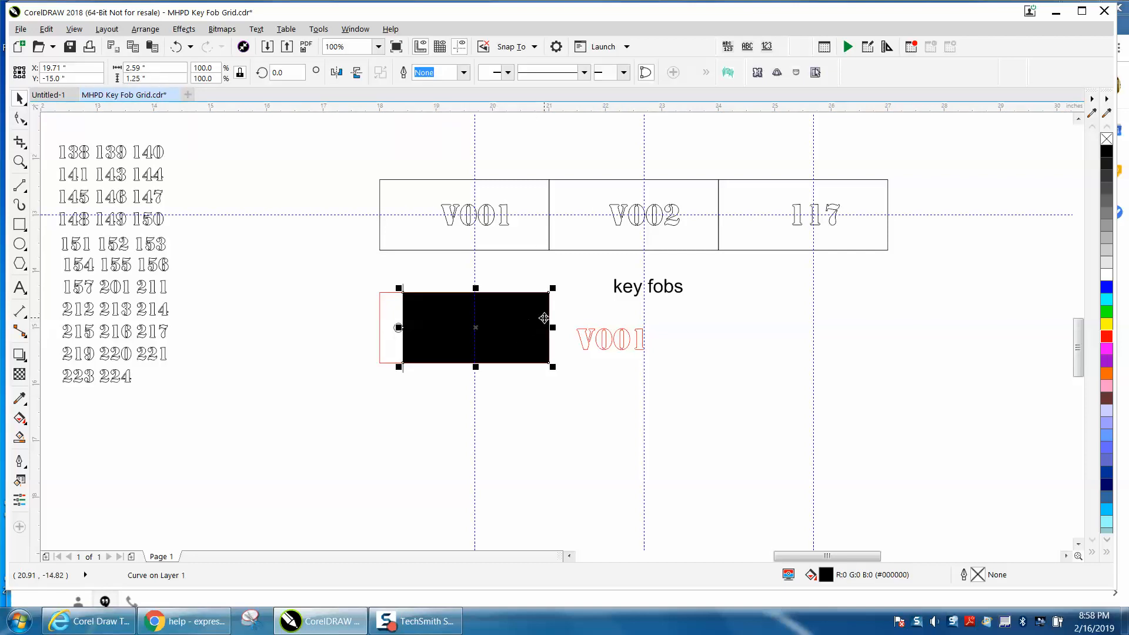
key(Down)
Remove the new shape's fill and give it a red outline.
click(1106, 139)
right_click(1106, 341)
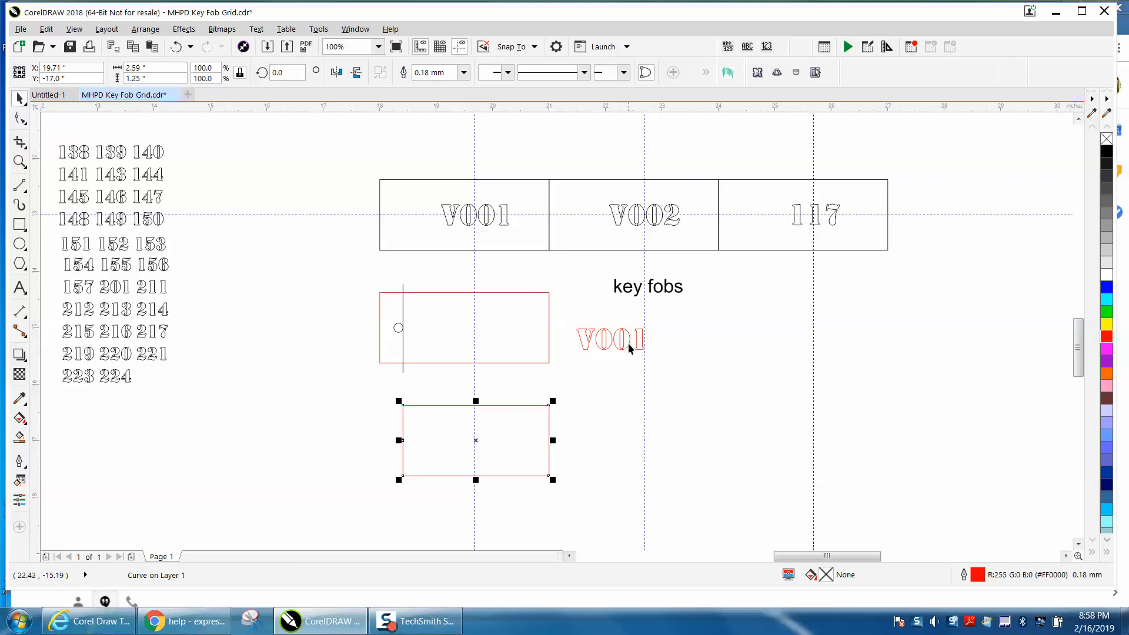
Select the V001 lettering and move it into the new red-outlined rectangle.
drag(624, 348, 603, 378)
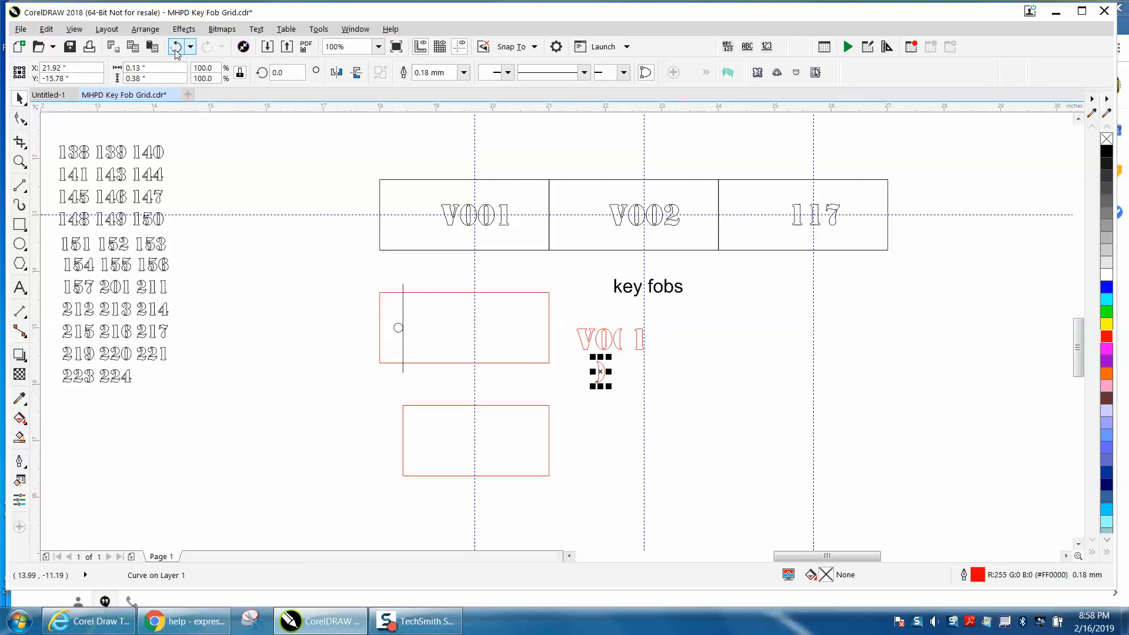
key(ctrl+z)
drag(560, 315, 695, 377)
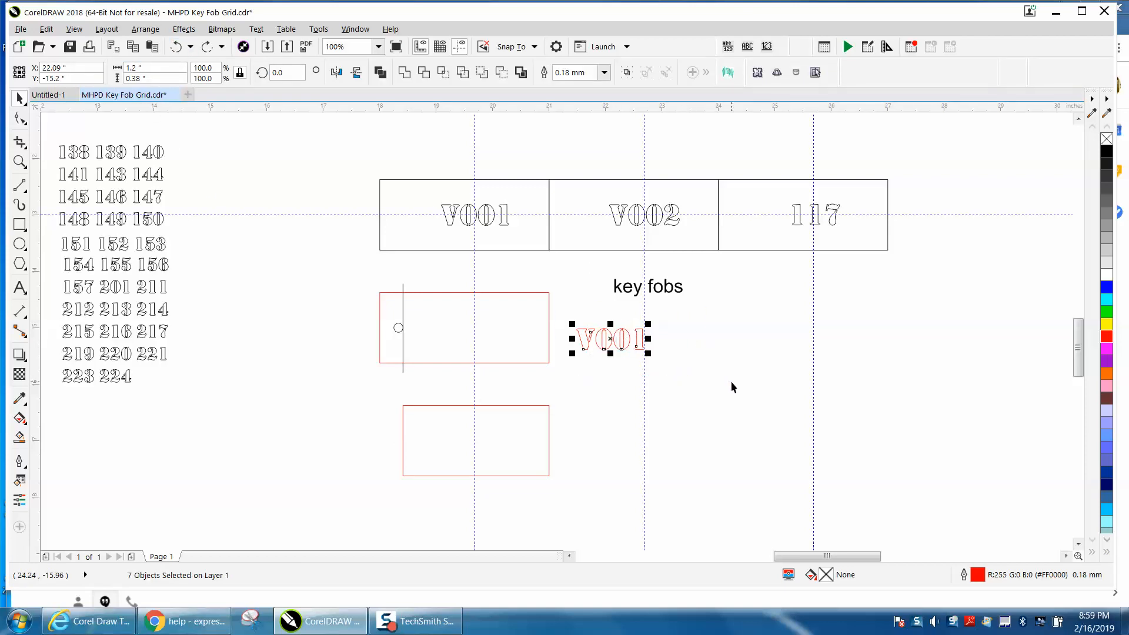
drag(624, 344, 521, 446)
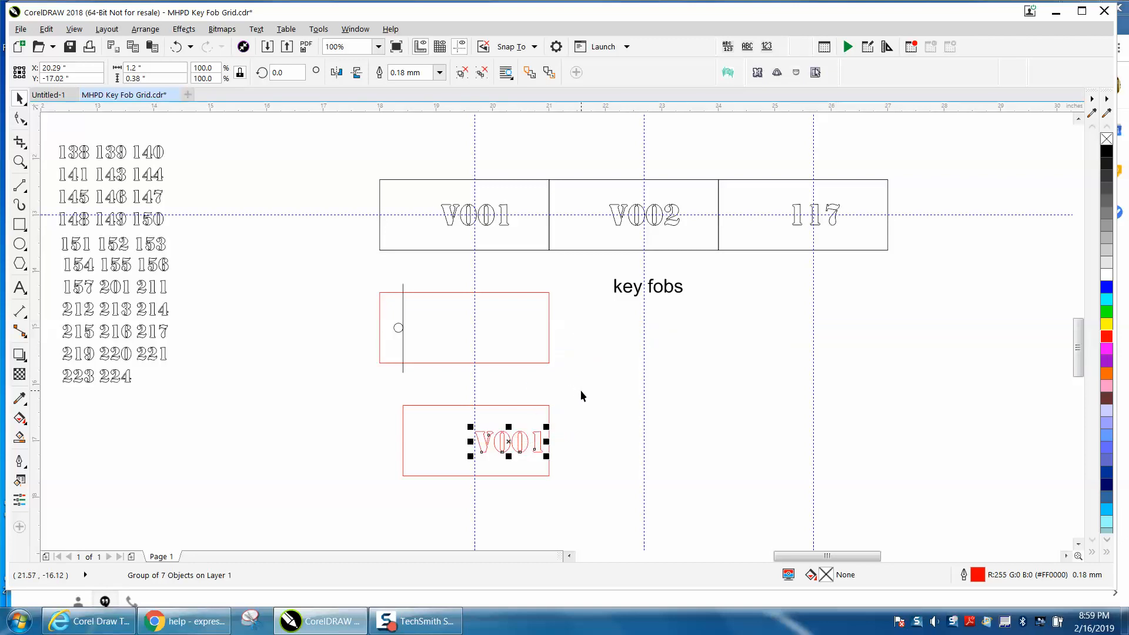
Center the V001 lettering horizontally and vertically within the new rectangle.
click(537, 405)
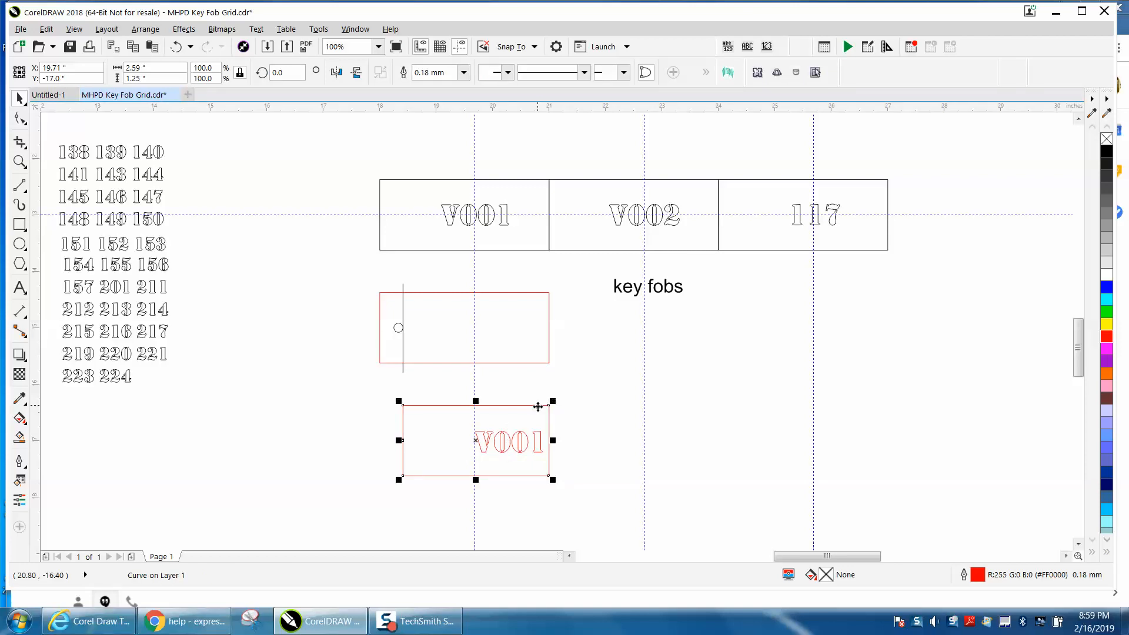
click(599, 421)
click(540, 440)
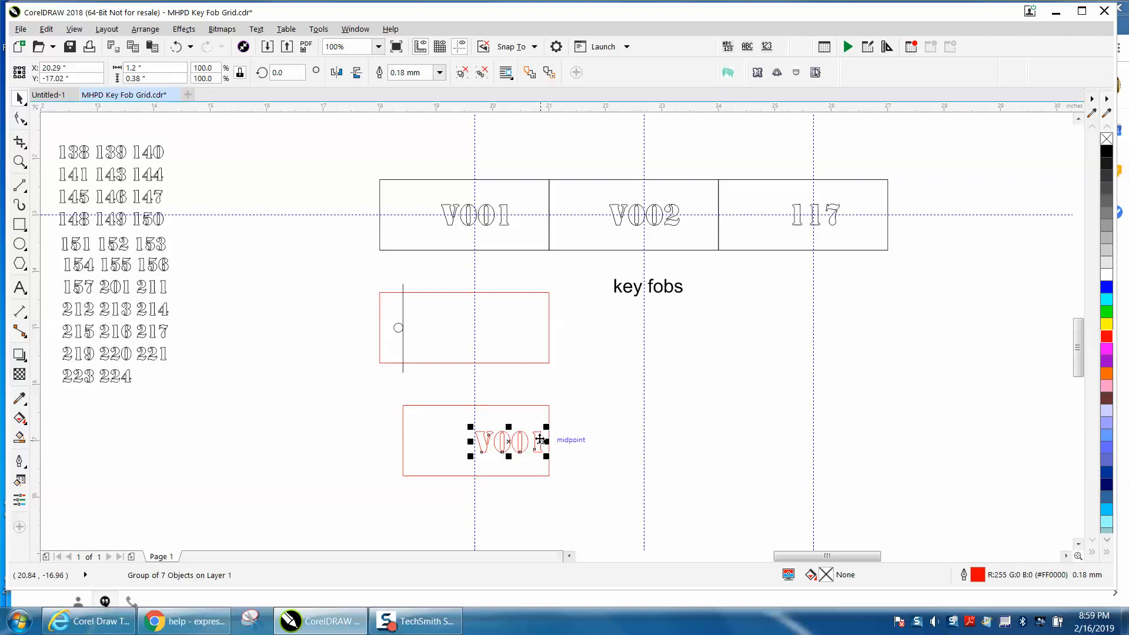
shift+click(542, 405)
key(e)
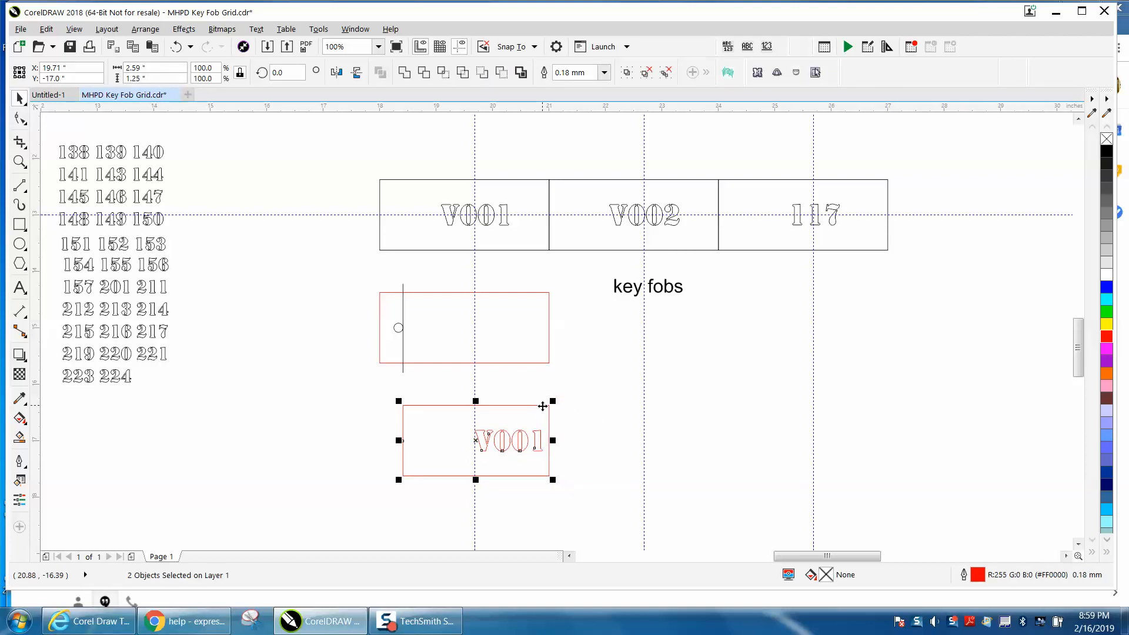
key(c)
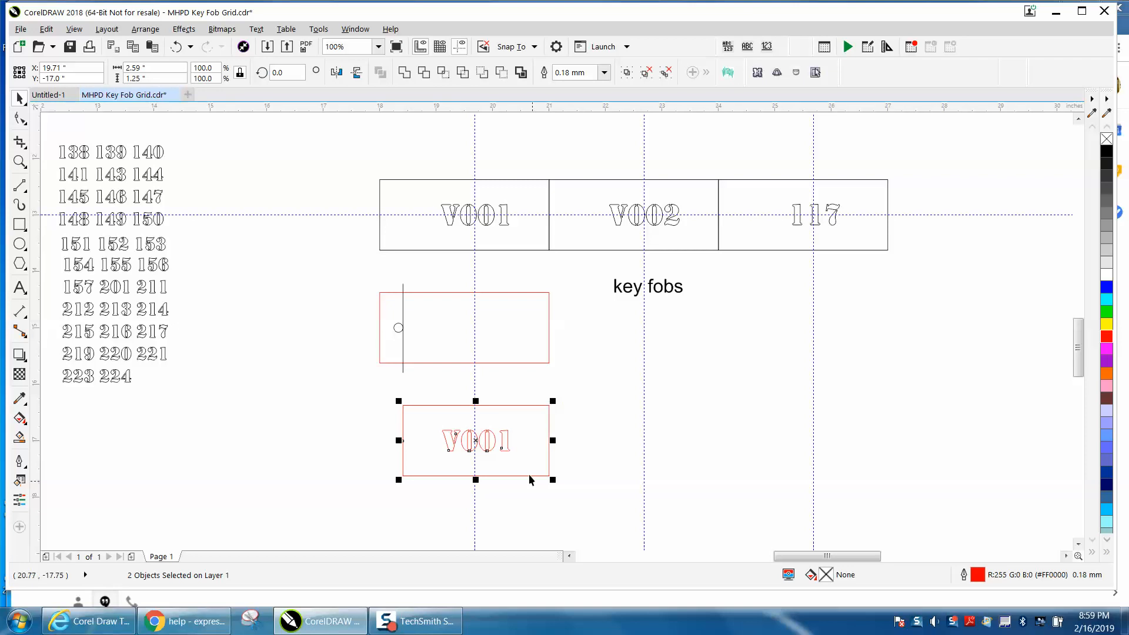
Nudge the new rectangle and lettering up together onto the original outline with the circle and line.
click(19, 161)
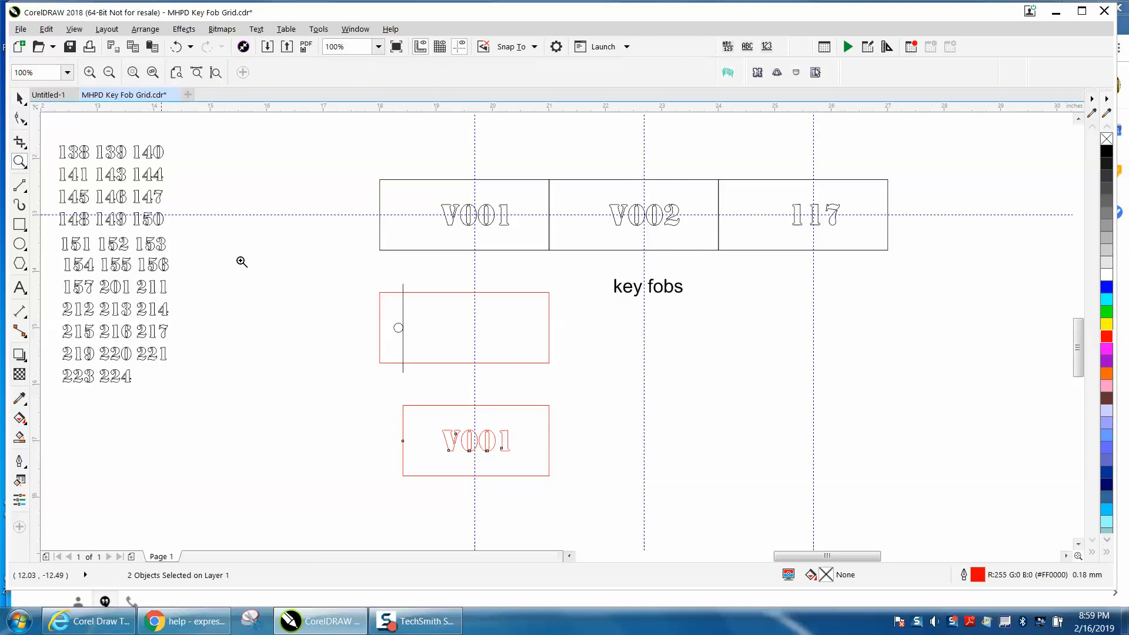
drag(377, 373, 675, 521)
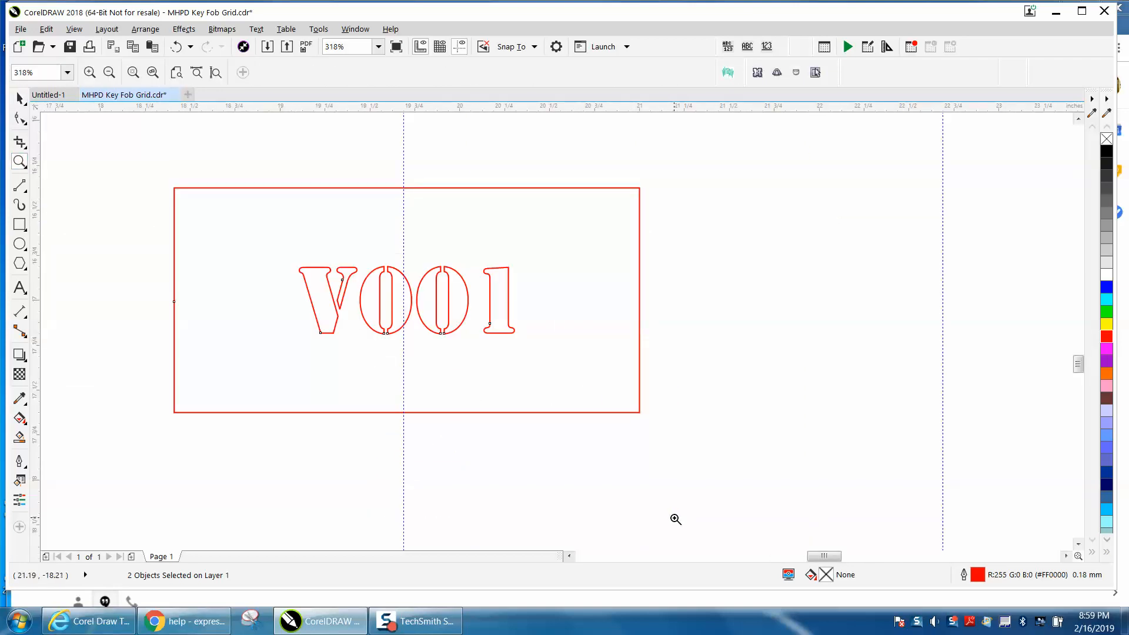
right_click(655, 504)
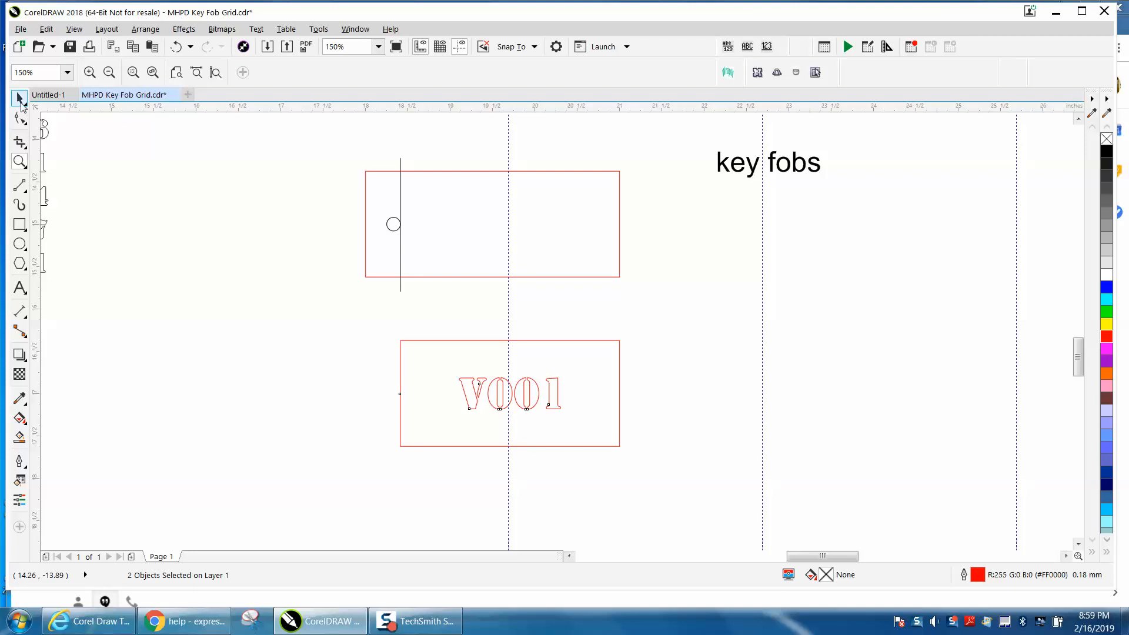
click(20, 99)
key(Up)
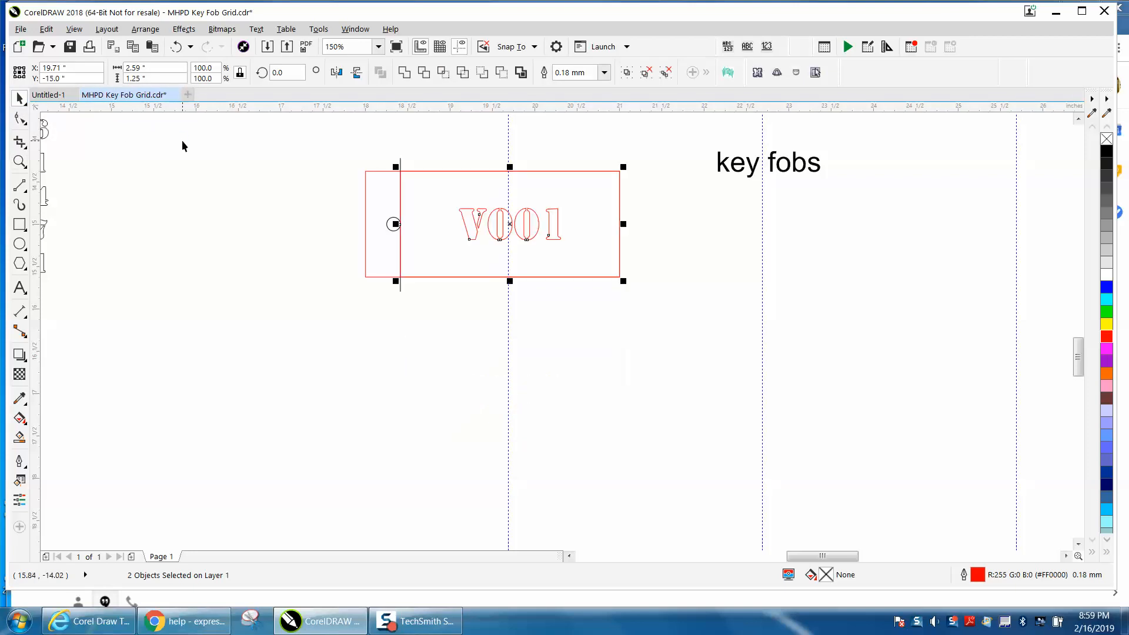
click(474, 373)
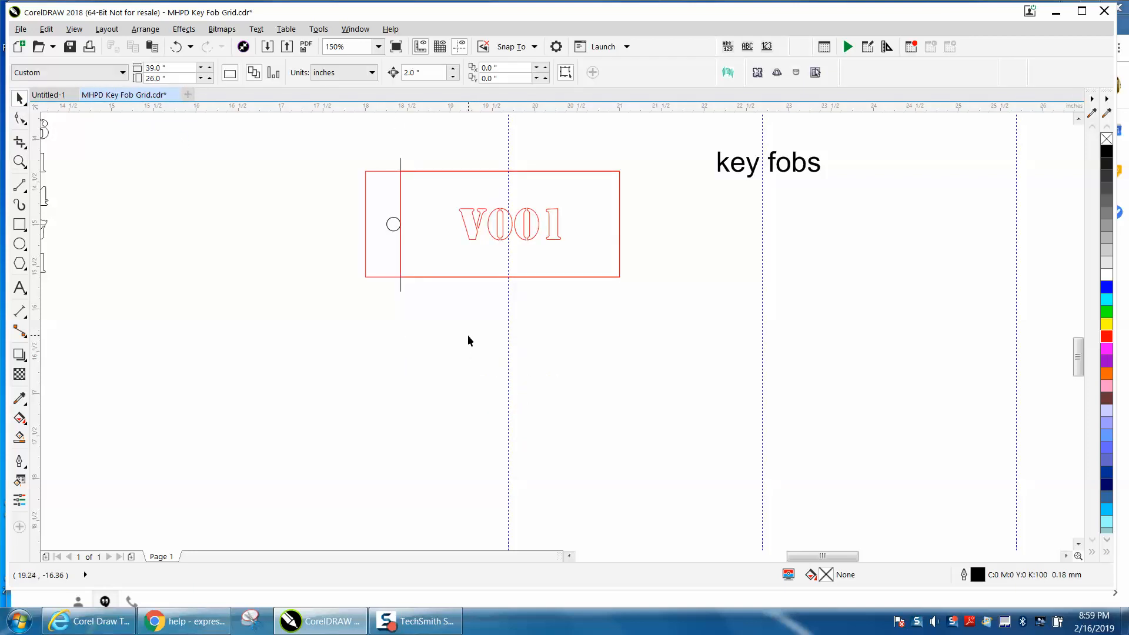
Zoom in to inspect the keyring circle and line at the fob's left end.
scroll(457, 340, down, 1)
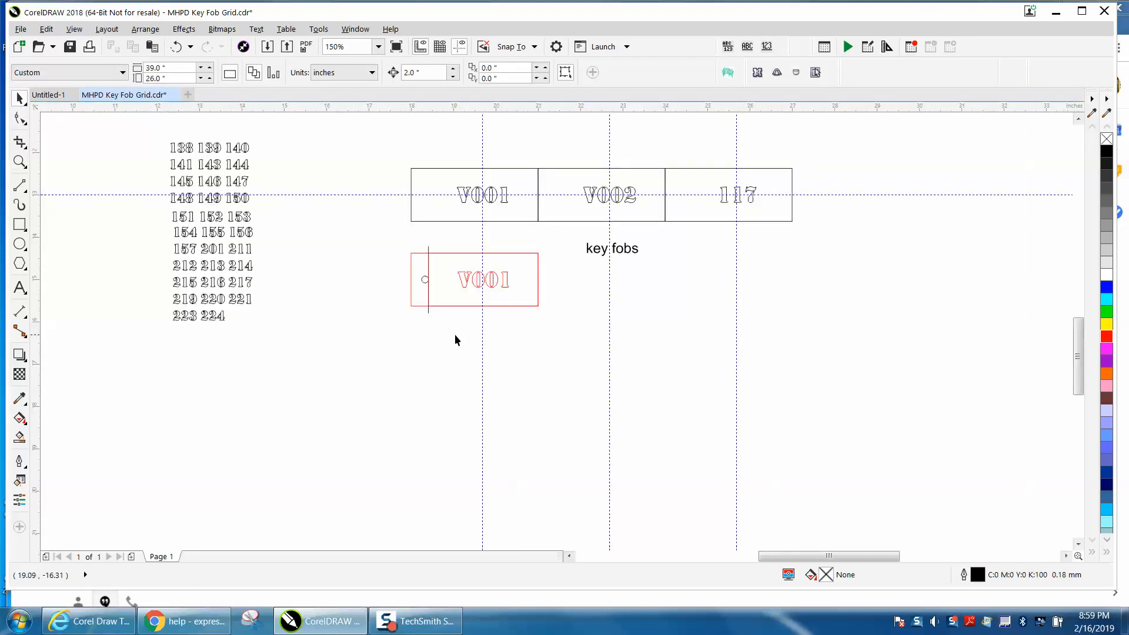
click(19, 162)
drag(391, 238, 616, 356)
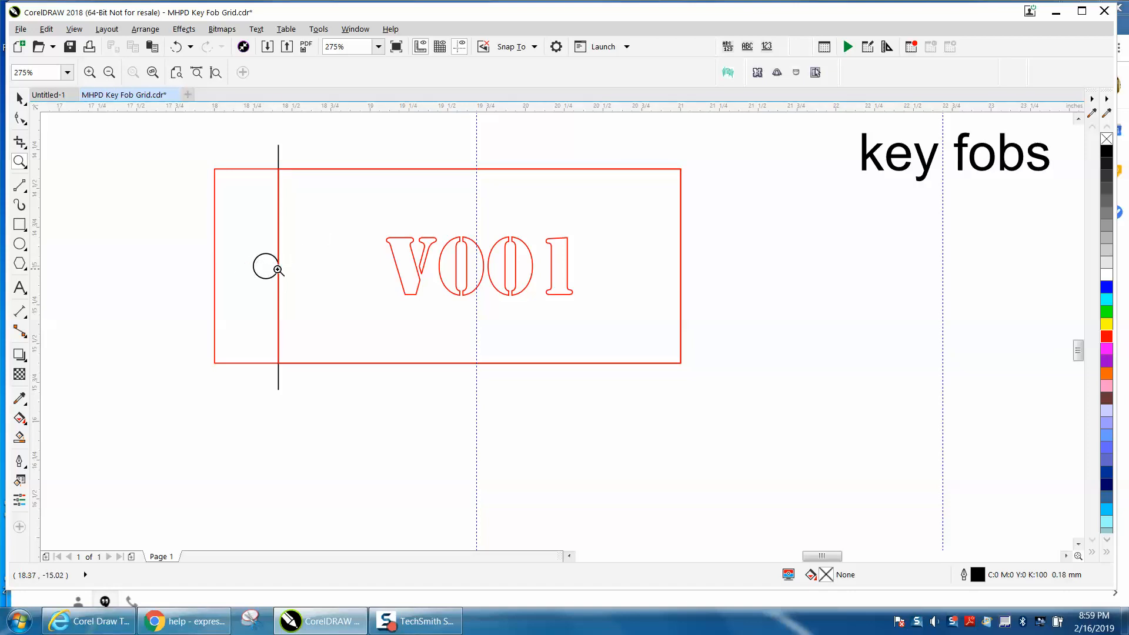
click(20, 99)
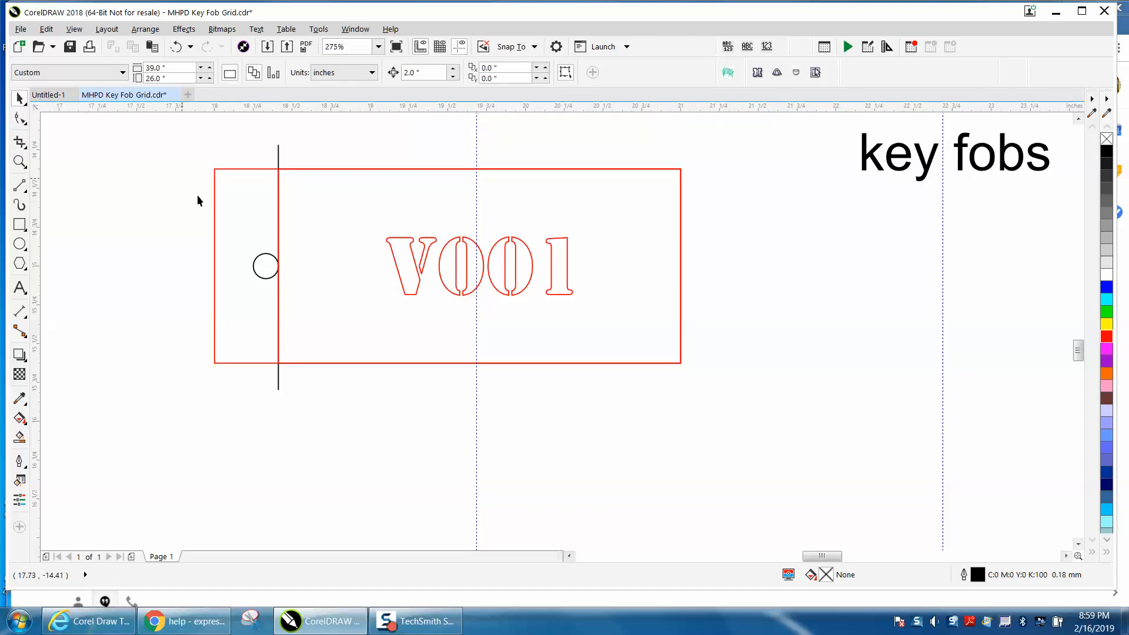
click(266, 258)
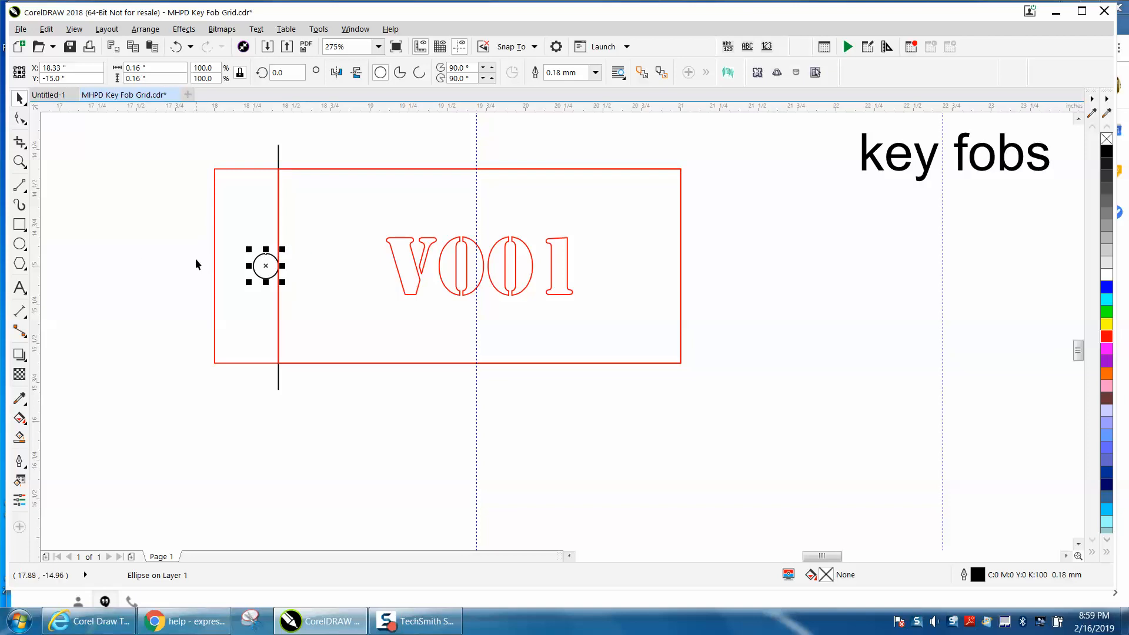
scroll(196, 263, down, 2)
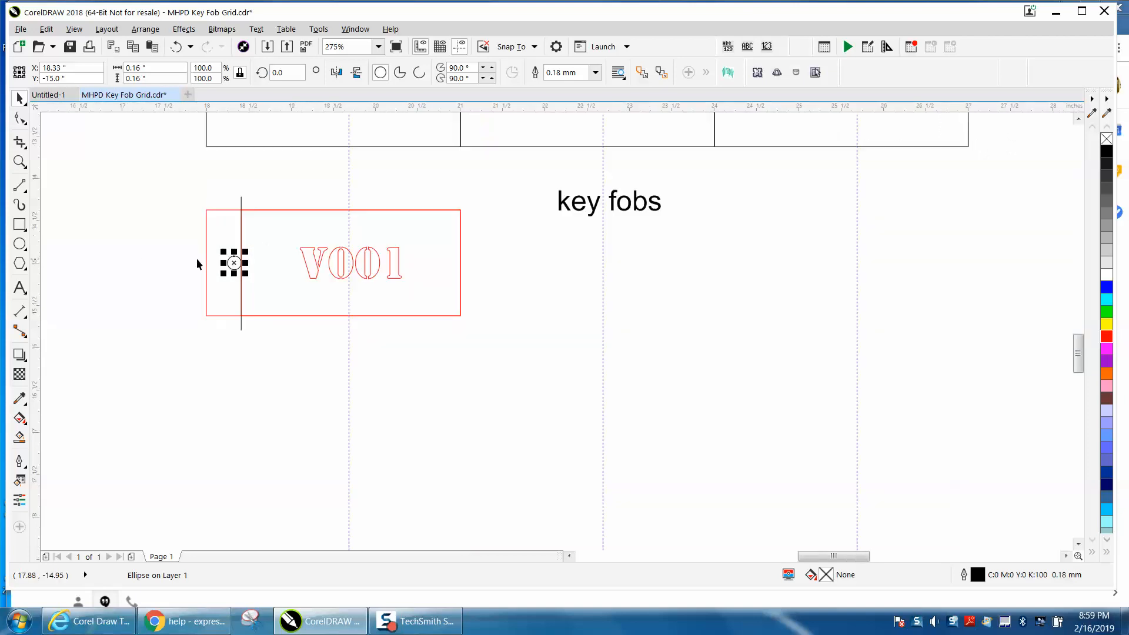
click(19, 162)
click(58, 162)
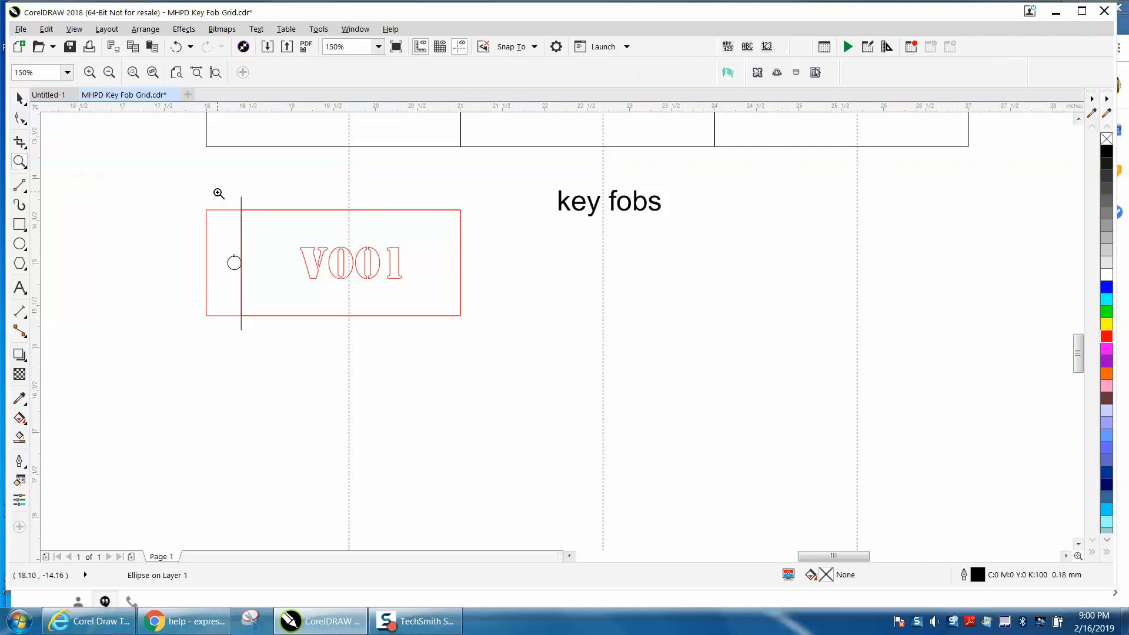